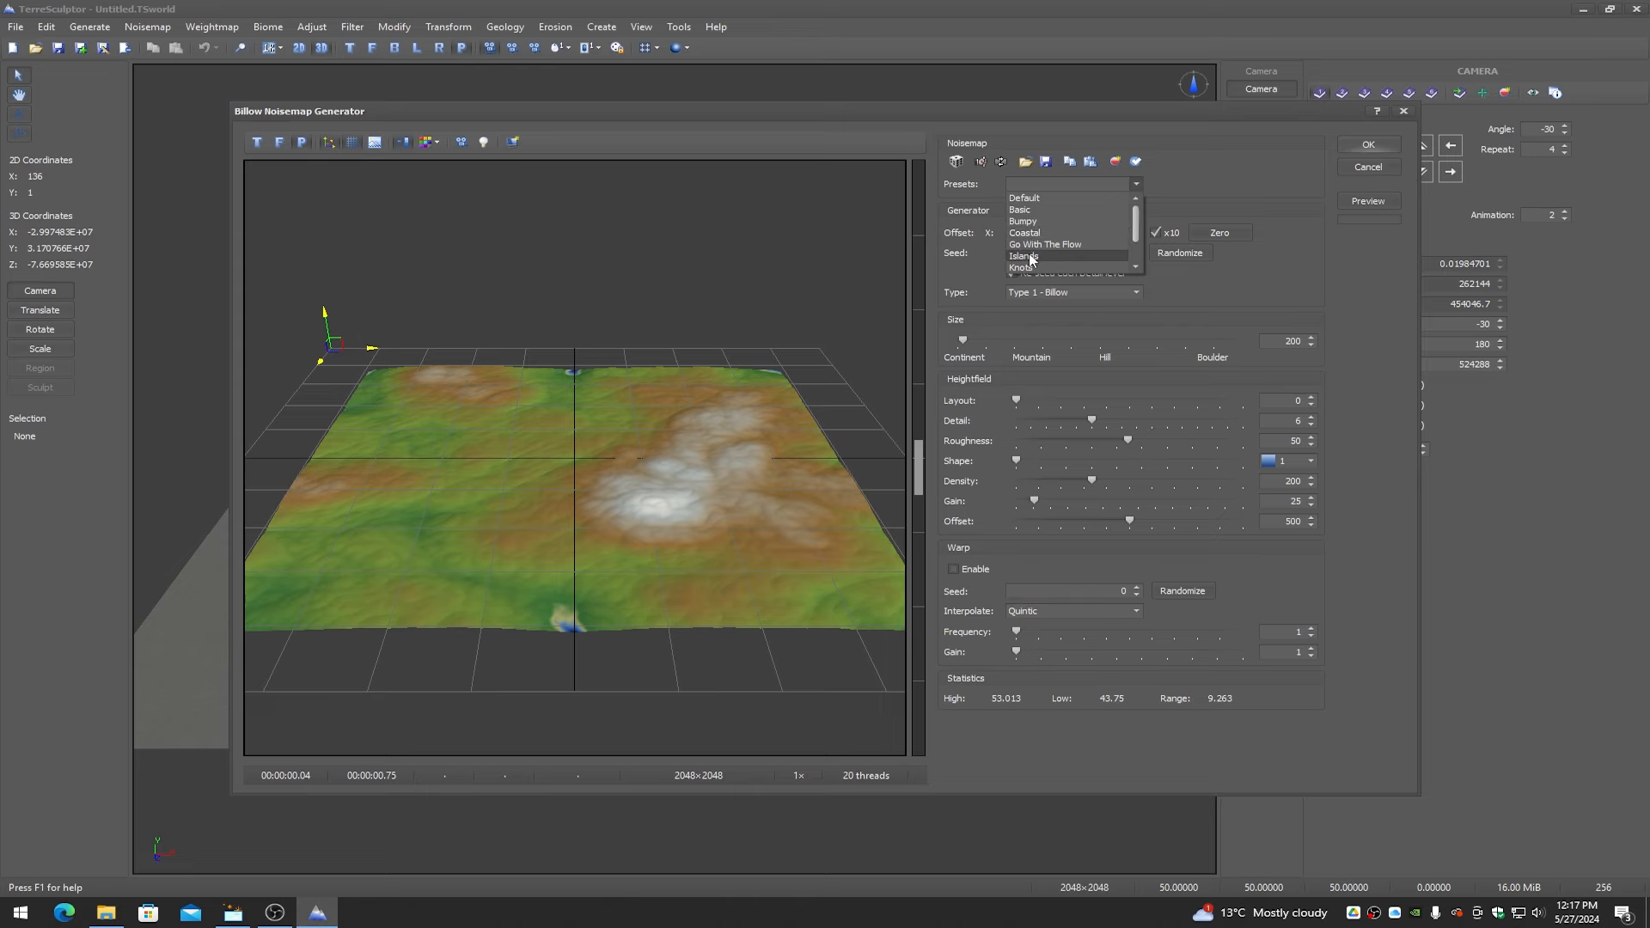
- Generate a Billow noisemap terrain from the Islands preset and hide the home grid
{"action": "left_click", "coordinate": [1024, 255]}
{"action": "left_click", "coordinate": [1370, 145]}
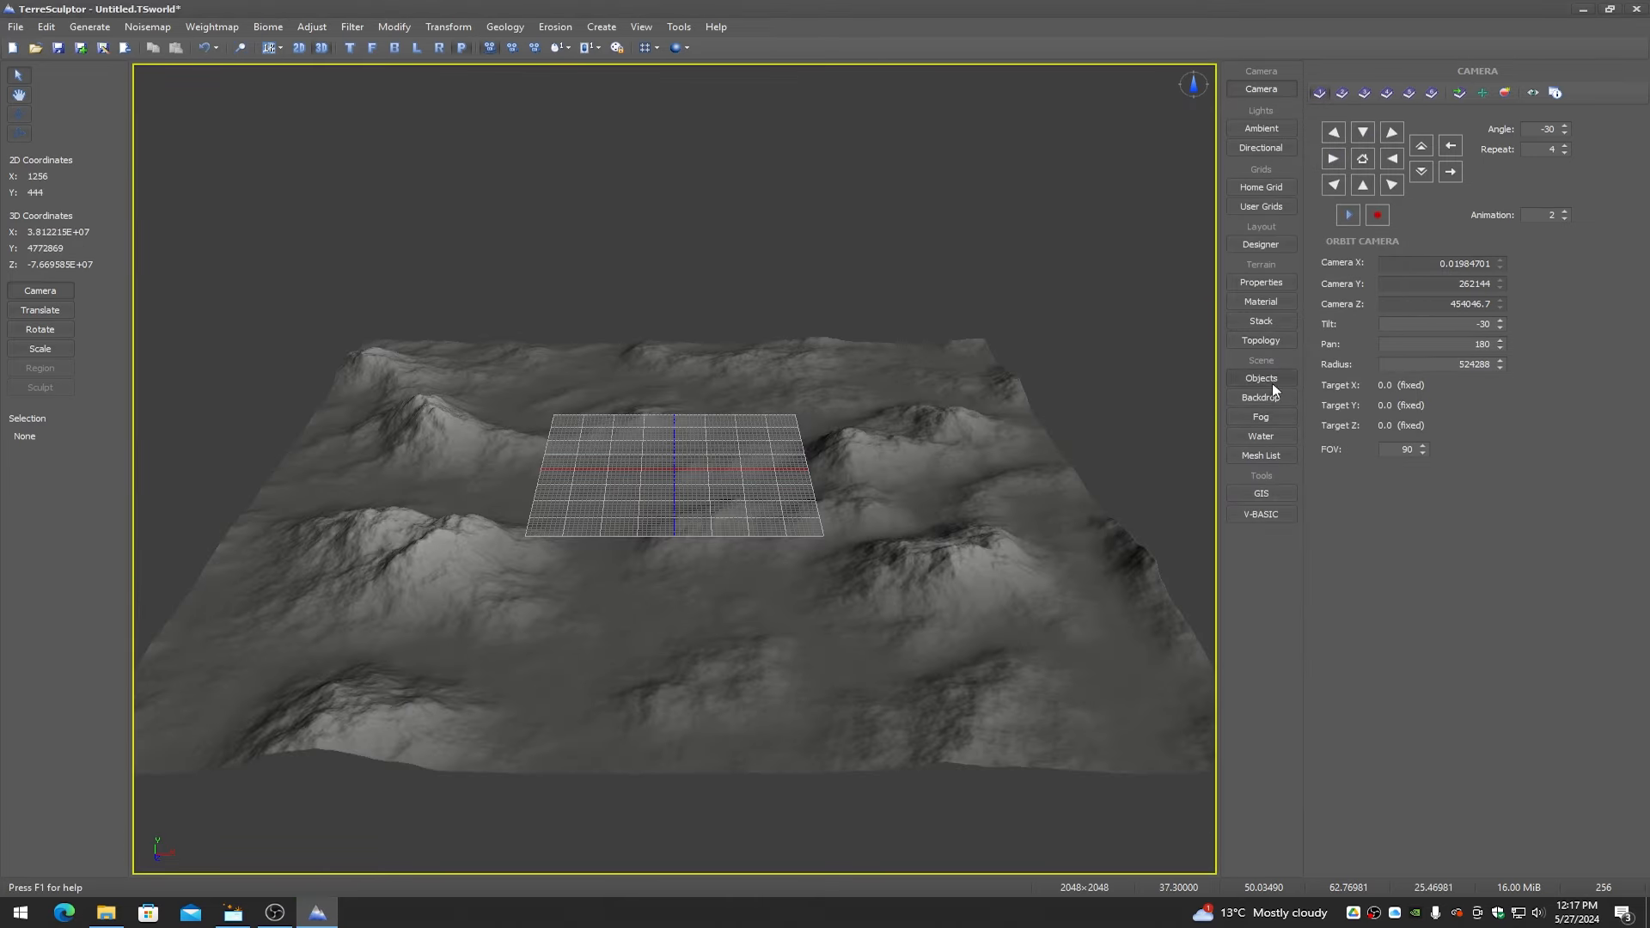
{"action": "left_click", "coordinate": [1275, 381]}
{"action": "left_click", "coordinate": [1345, 96]}
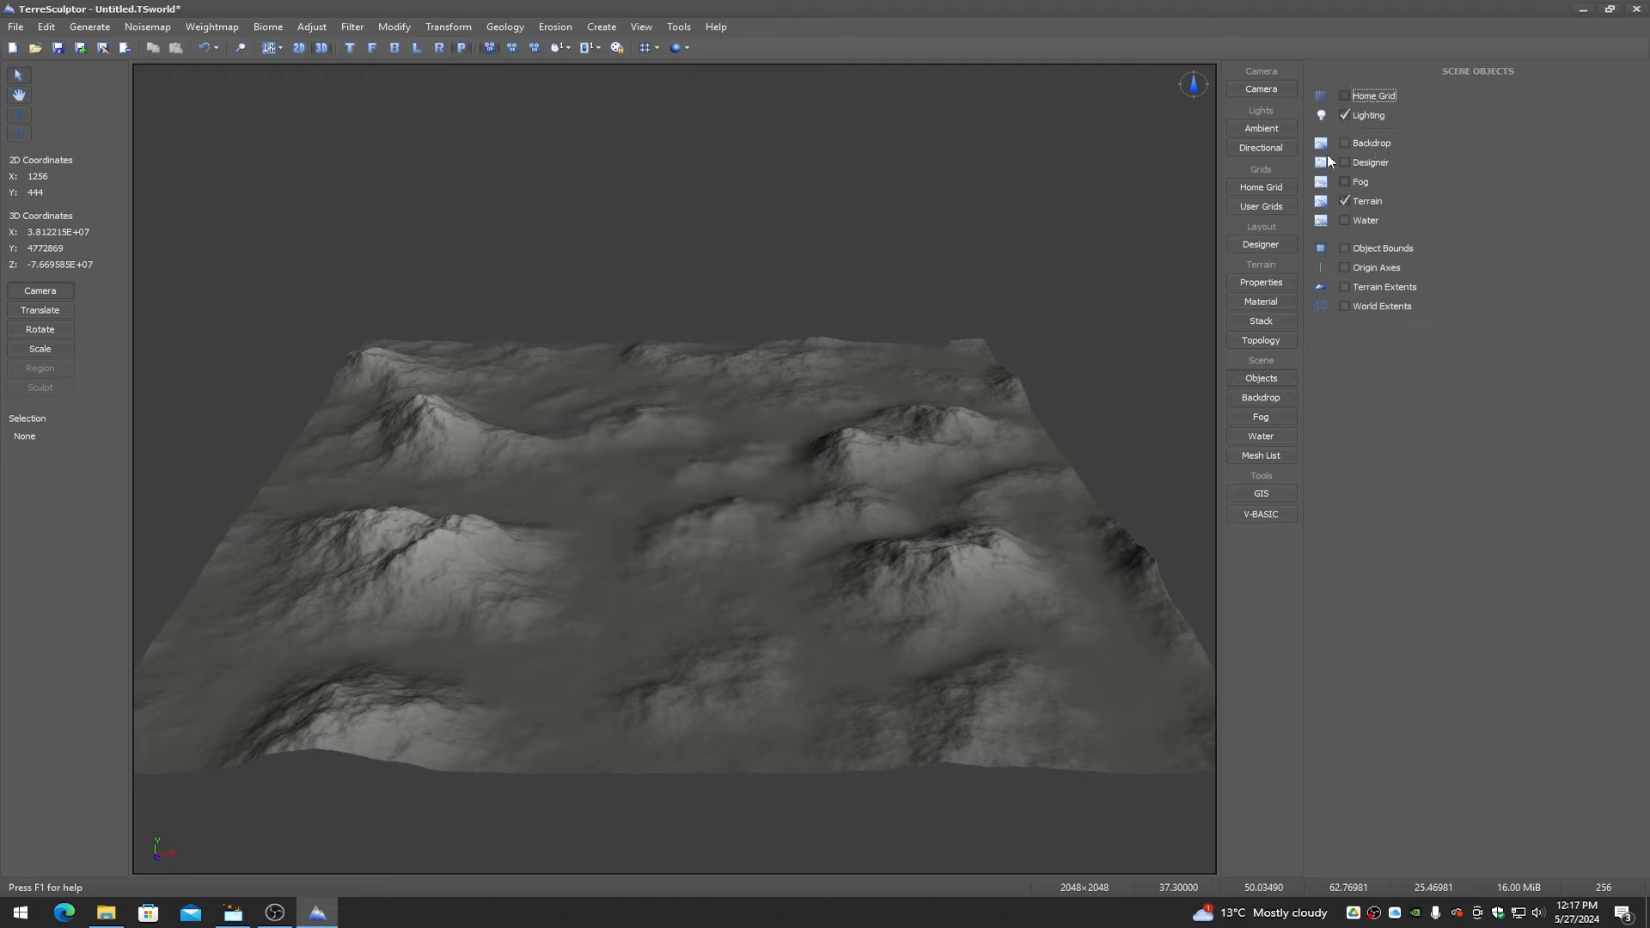
- Define a heightmap region for copying or cutting with Left, Top, Width and Length all set to 512
{"action": "left_click", "coordinate": [1261, 342]}
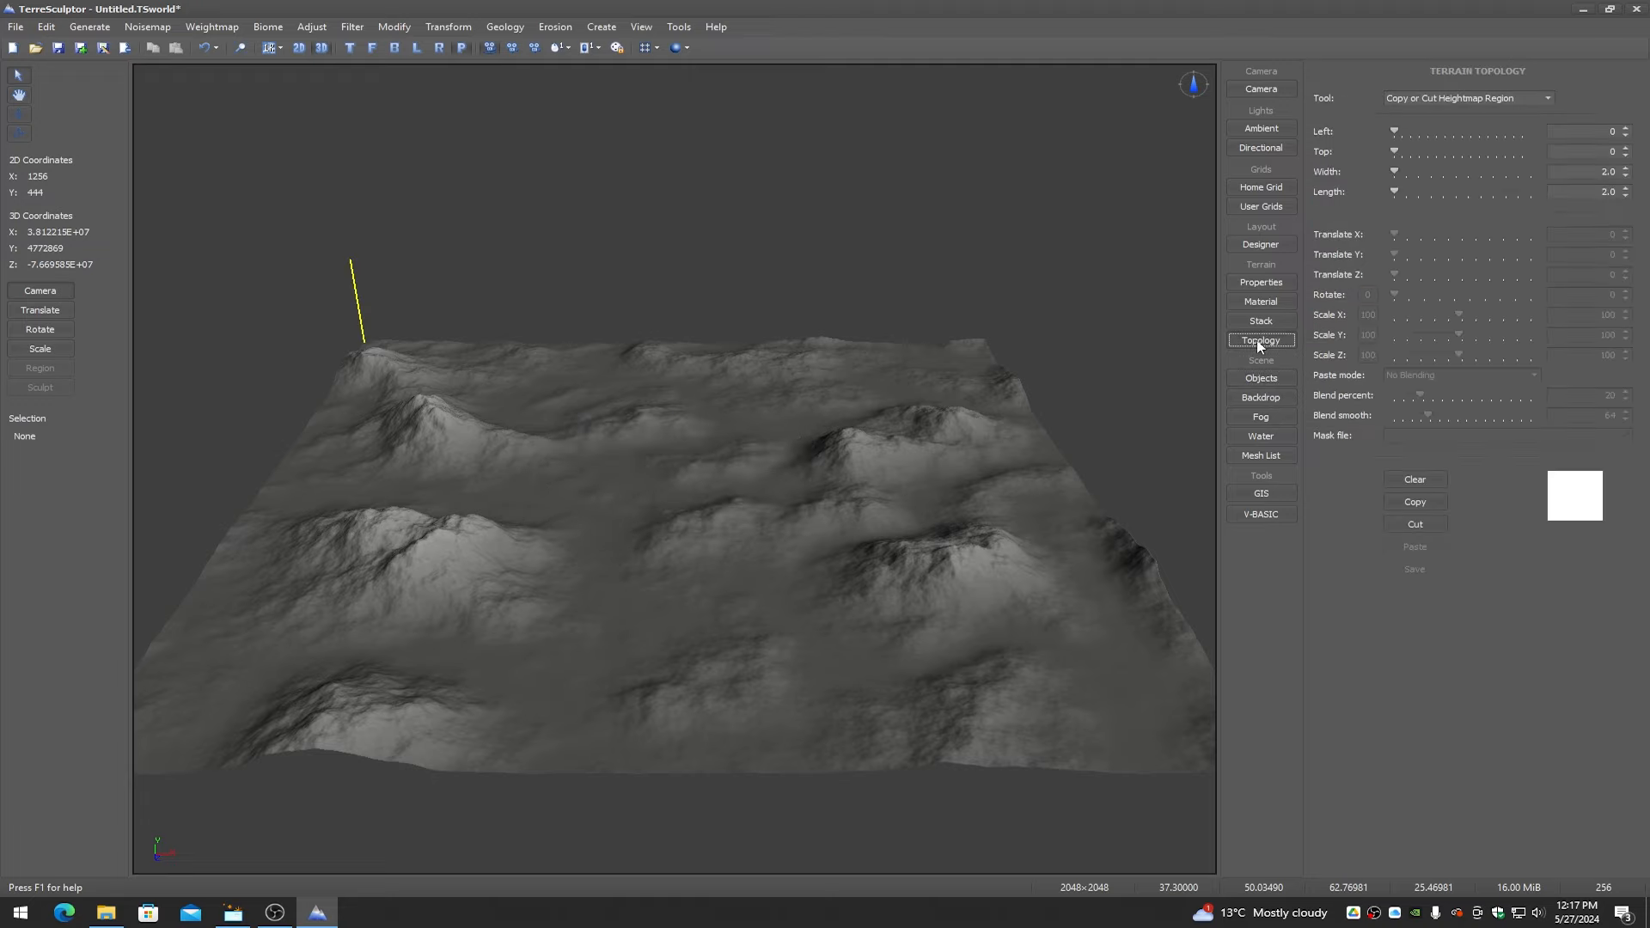
{"action": "left_click", "coordinate": [1614, 131]}
{"action": "type", "text": "512"}
{"action": "key", "text": "Tab"}
{"action": "type", "text": "512"}
{"action": "key", "text": "Tab"}
{"action": "type", "text": "512"}
{"action": "key", "text": "Tab"}
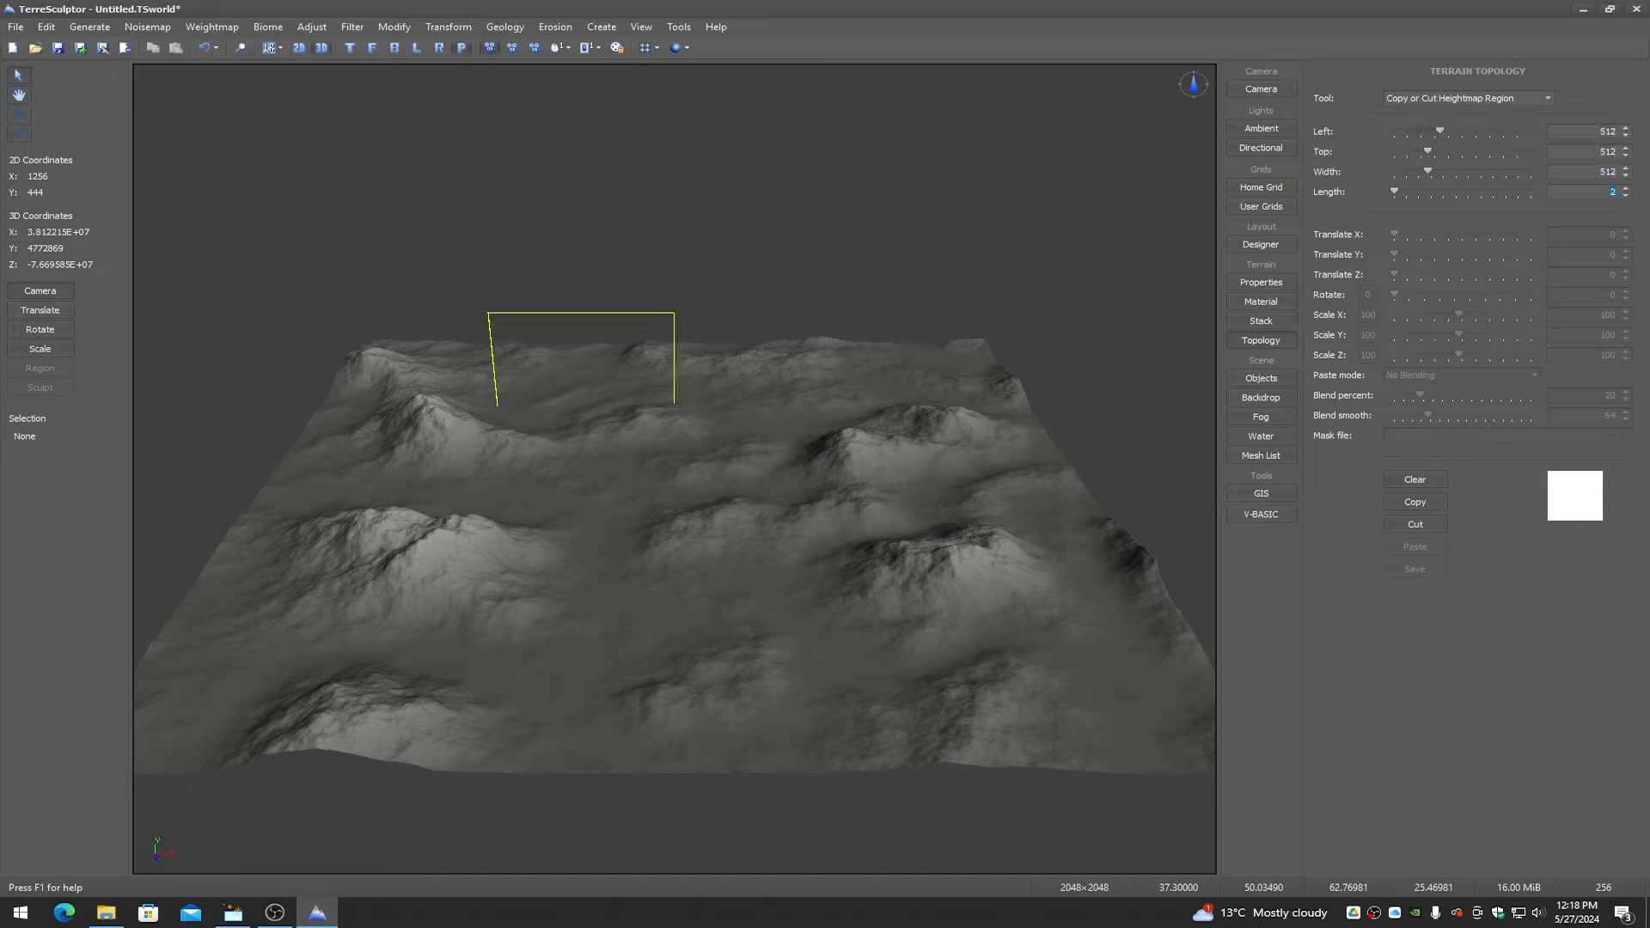
{"action": "type", "text": "512"}
{"action": "key", "text": "Tab"}
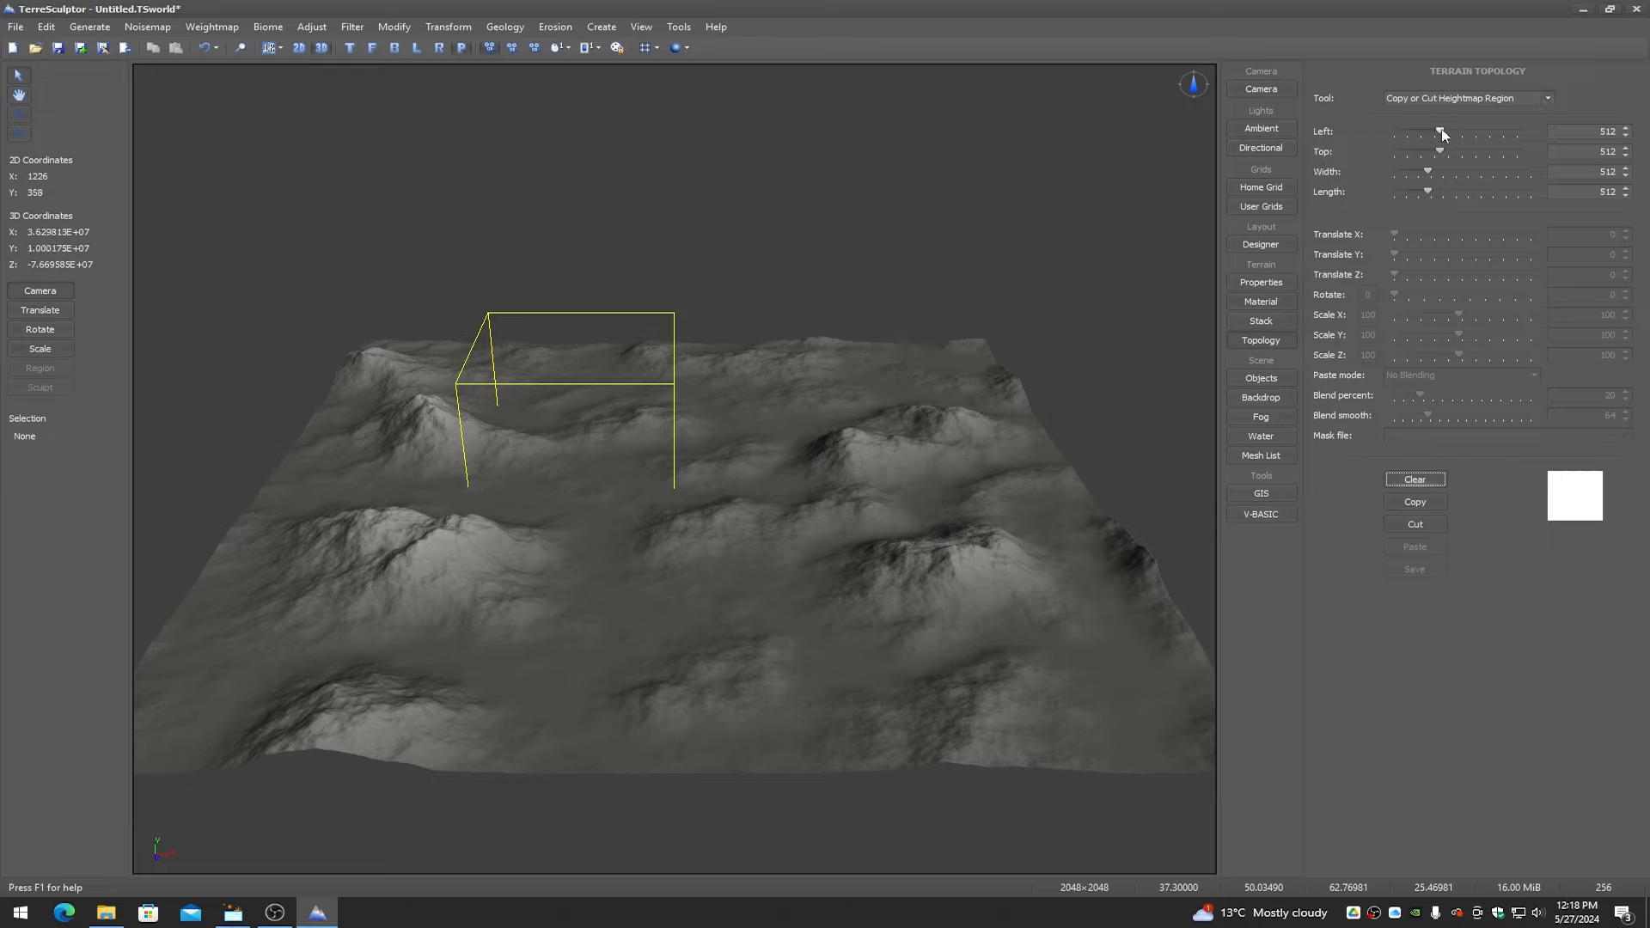
- Move the selection region over the mountain near the terrain's rear corner, at Left 194 and Top 662, and copy it
{"action": "mouse_move", "coordinate": [1443, 134]}
{"action": "left_mouse_down"}
{"action": "mouse_move", "coordinate": [1494, 131]}
{"action": "mouse_move", "coordinate": [1451, 131]}
{"action": "mouse_move", "coordinate": [1473, 151]}
{"action": "mouse_move", "coordinate": [1442, 153]}
{"action": "left_mouse_up"}
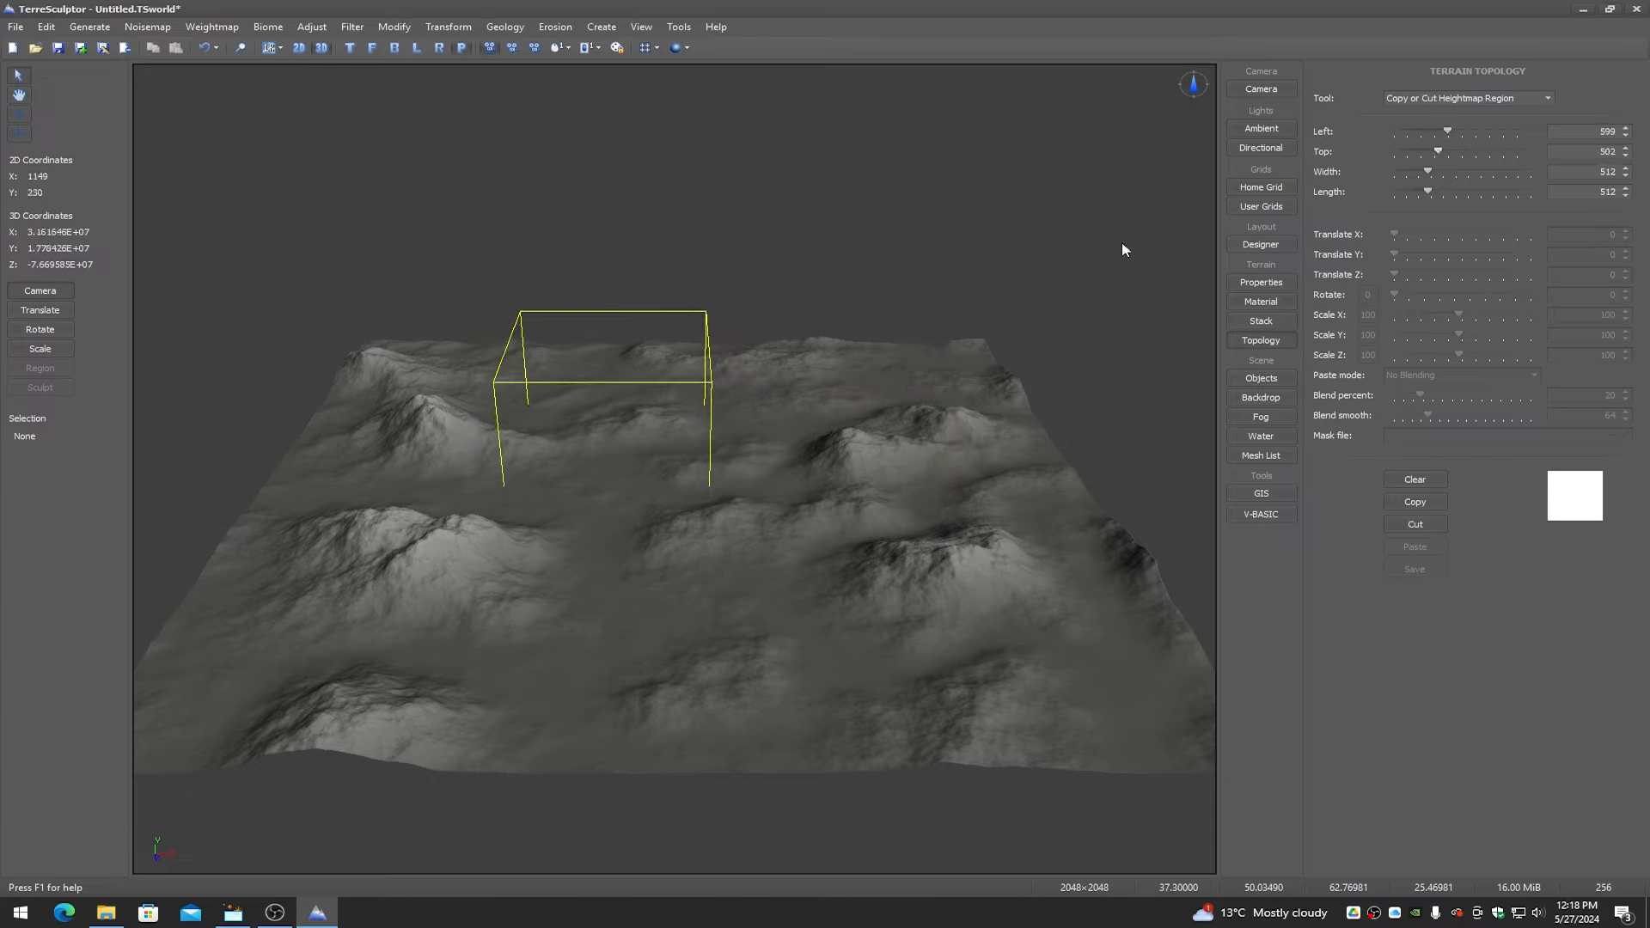
{"action": "left_click", "coordinate": [48, 314]}
{"action": "left_click", "coordinate": [49, 330]}
{"action": "left_click", "coordinate": [49, 311]}
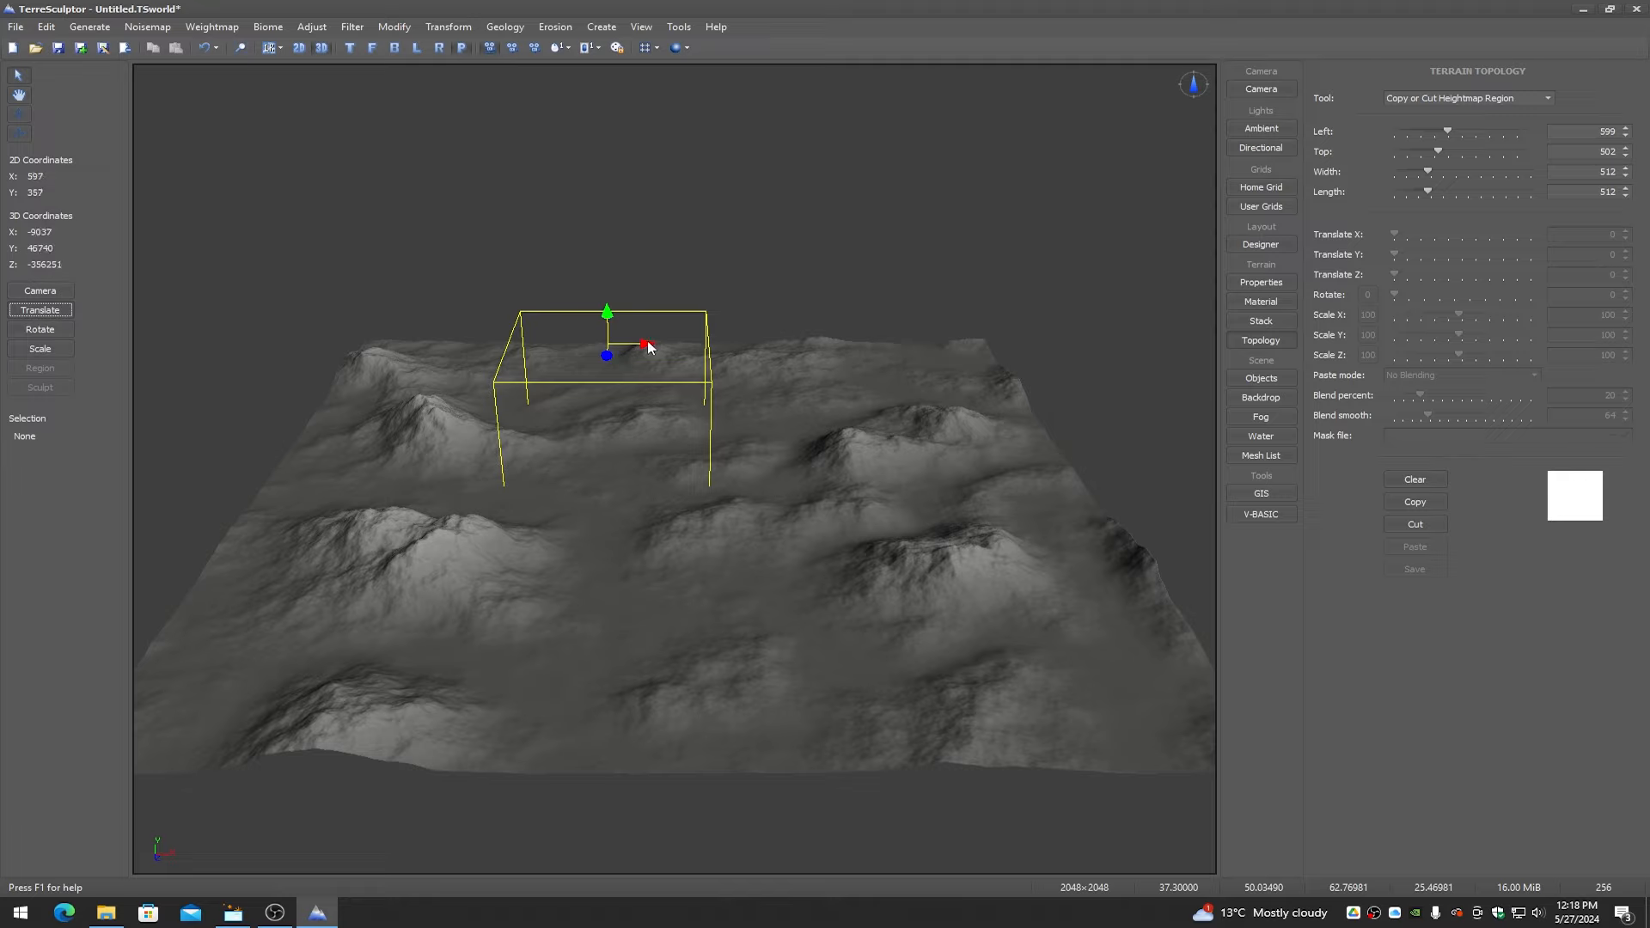
{"action": "left_click_drag", "start_coordinate": [646, 344], "coordinate": [479, 368]}
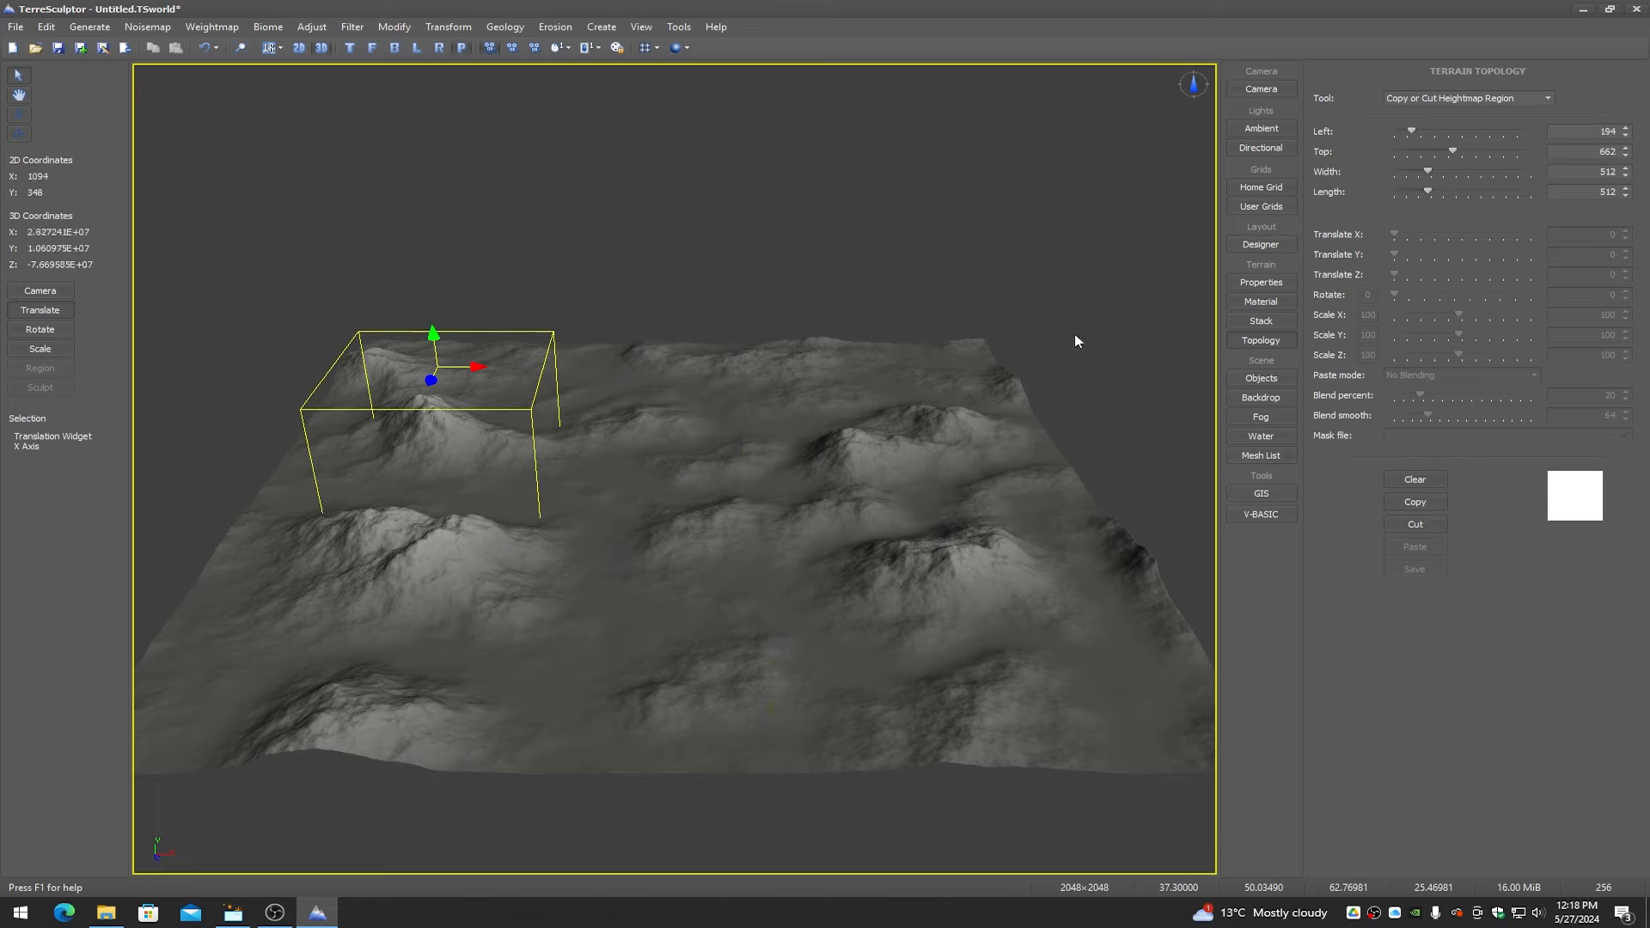
{"action": "left_click", "coordinate": [1420, 504]}
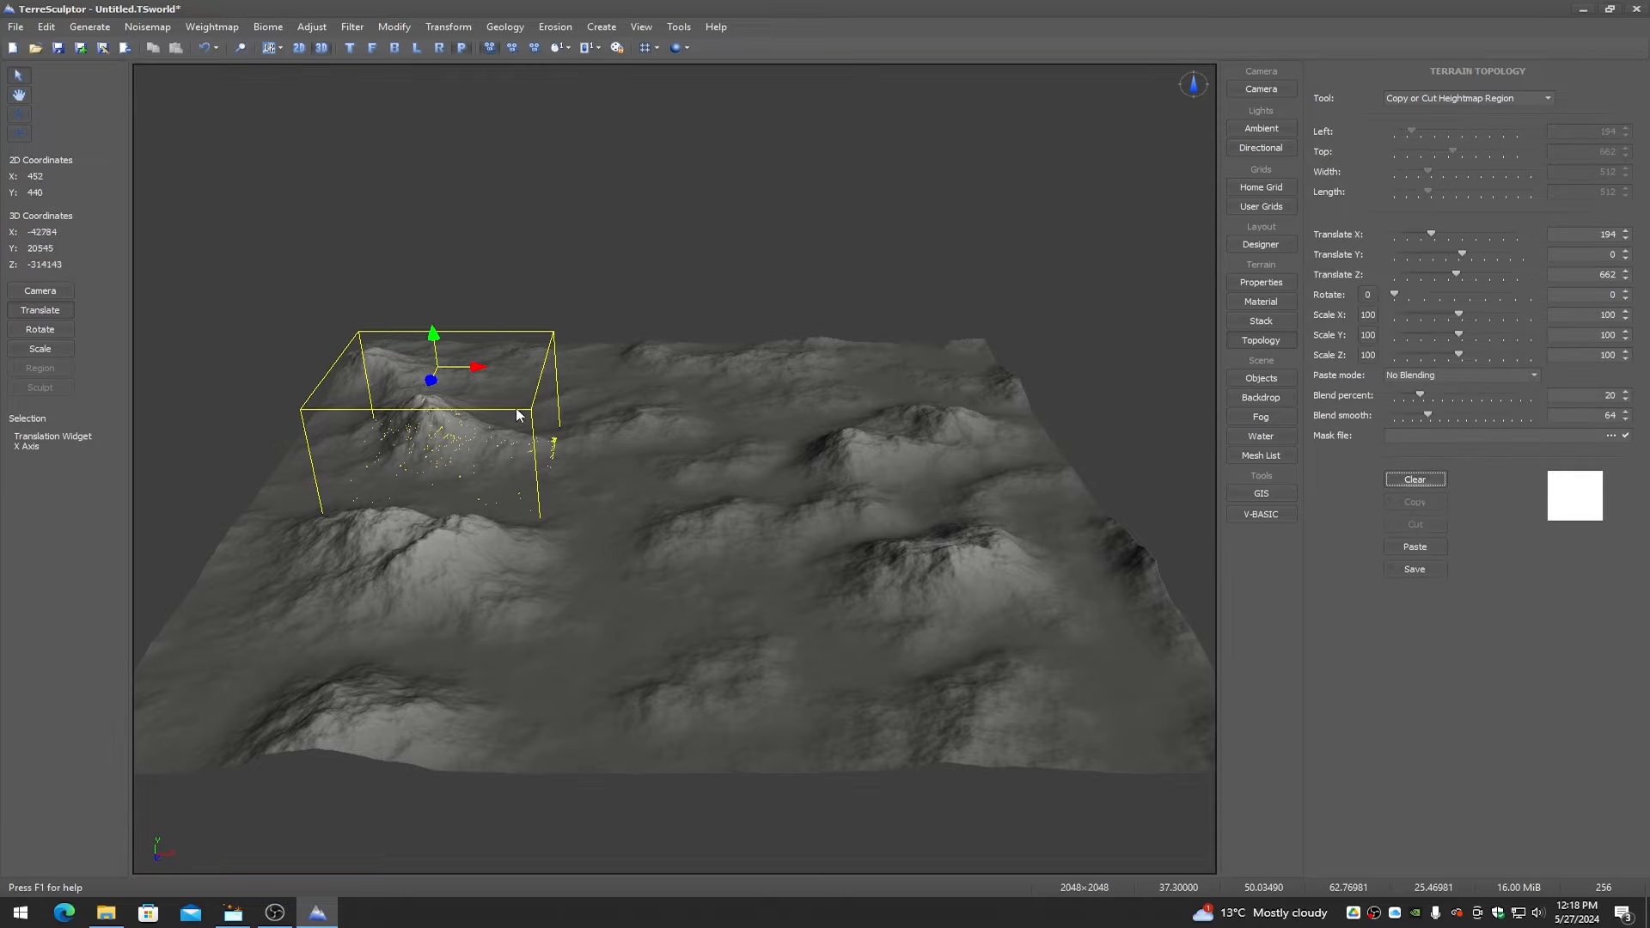
- Move the copied region along the X axis to 619 and try rotating it about the Y axis
{"action": "left_click_drag", "start_coordinate": [475, 371], "coordinate": [655, 369]}
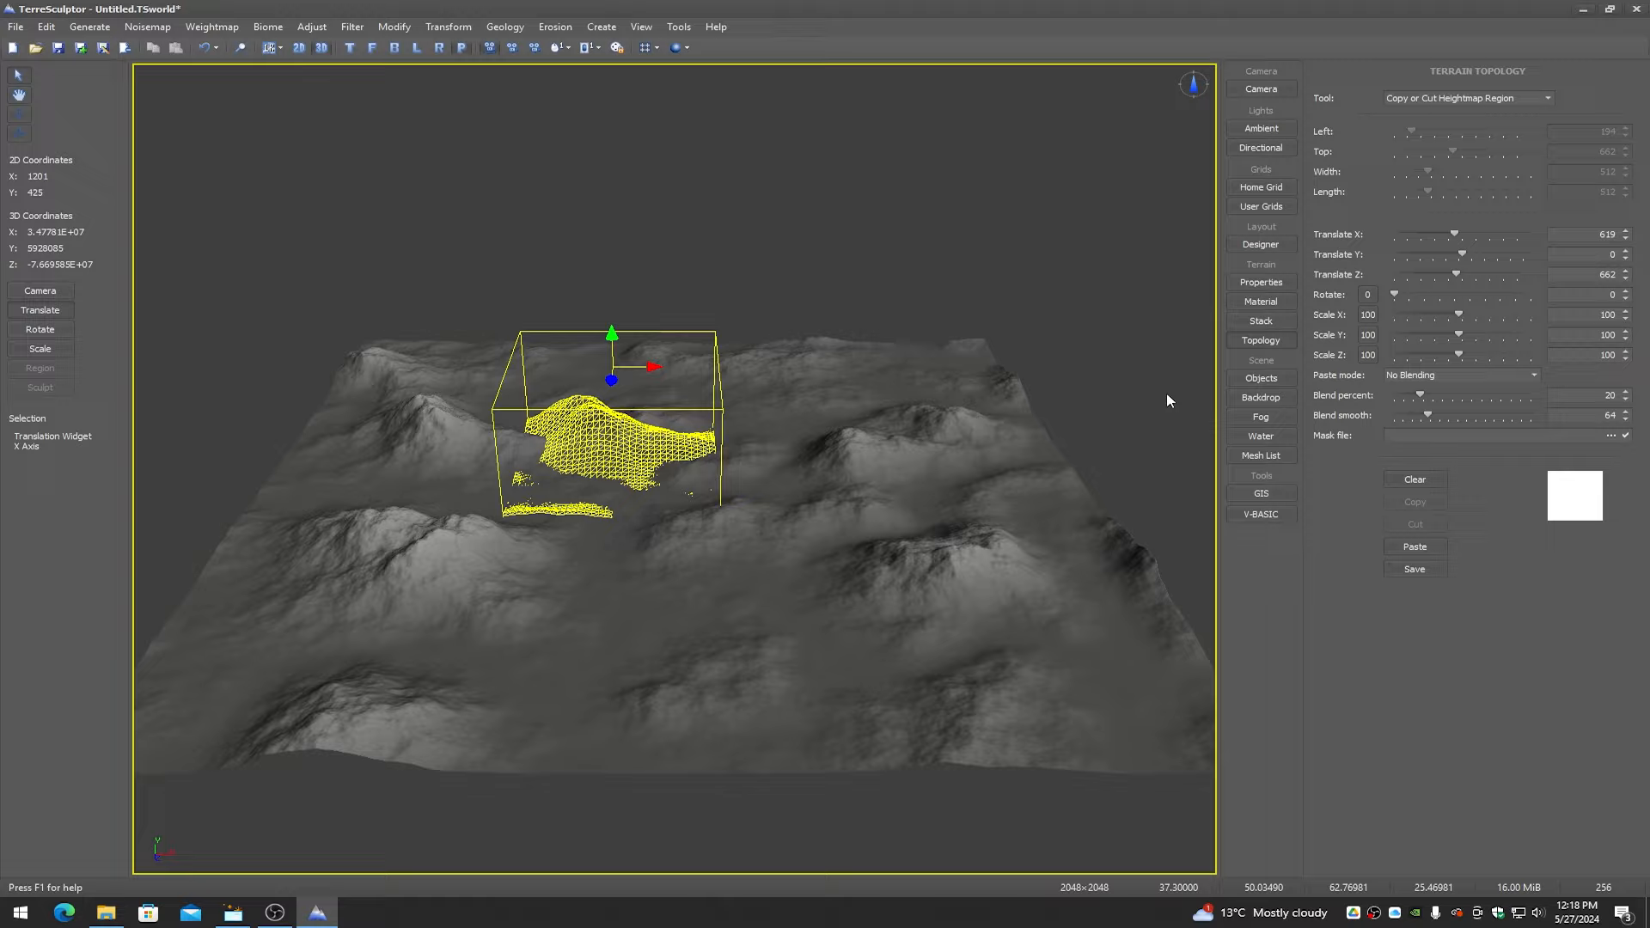
{"action": "left_click", "coordinate": [49, 331]}
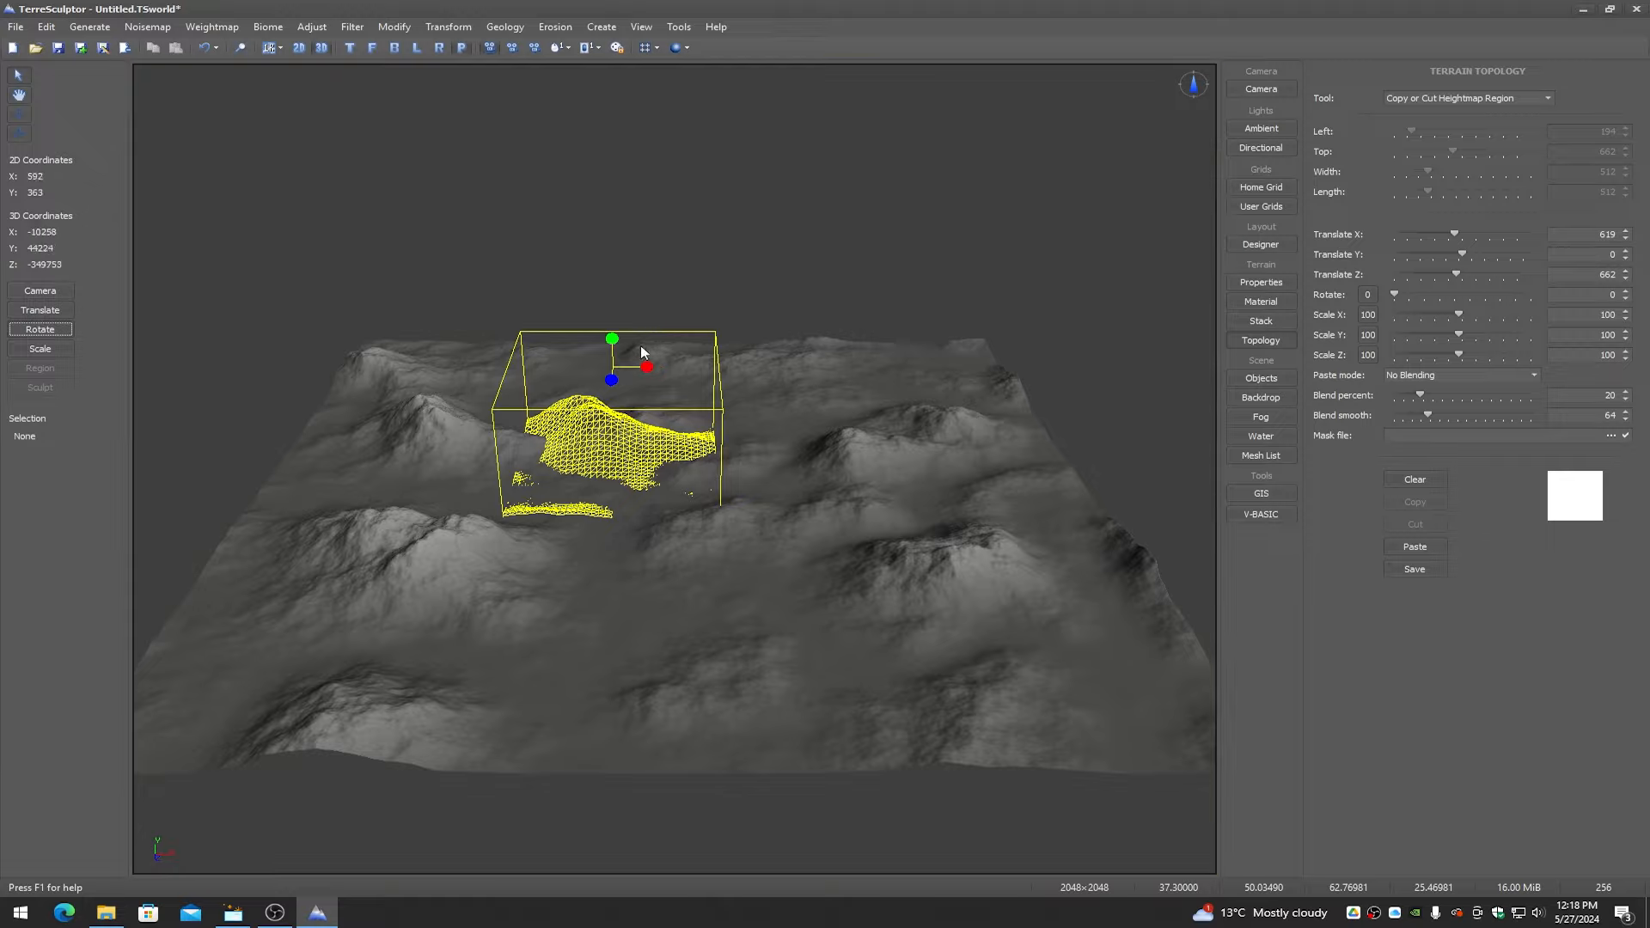
{"action": "mouse_move", "coordinate": [613, 340]}
{"action": "left_mouse_down"}
{"action": "mouse_move", "coordinate": [613, 443]}
{"action": "mouse_move", "coordinate": [613, 343]}
{"action": "left_mouse_up"}
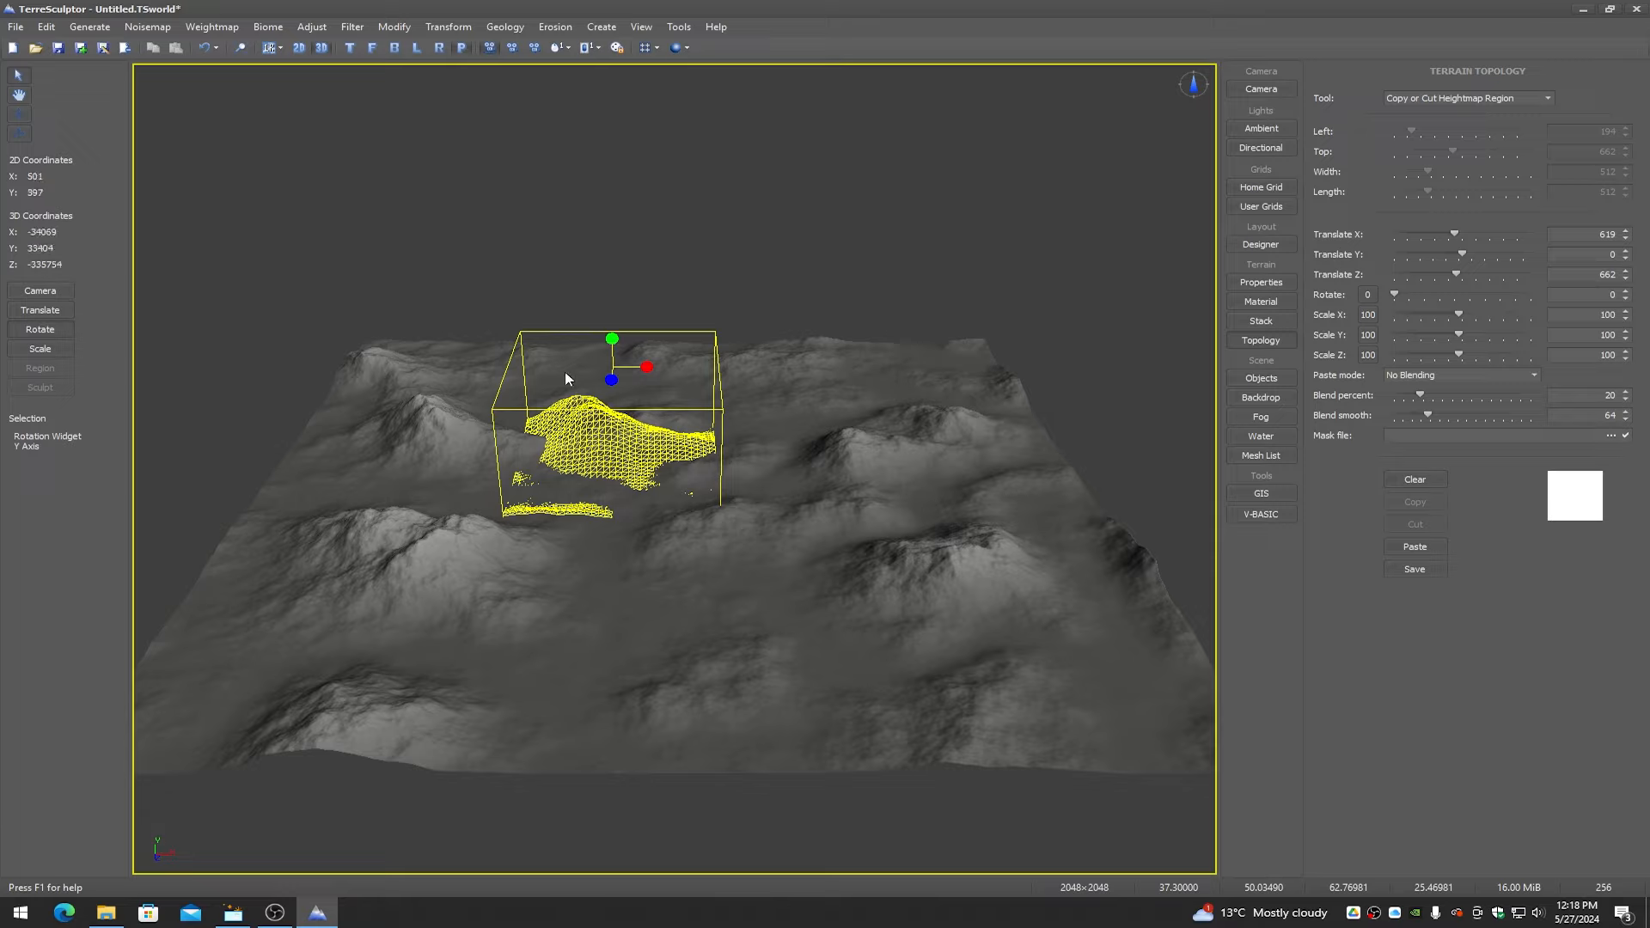
- Try X-axis scales of 86 and 200 on the copied region, resetting to 100 after each, and clear the region
{"action": "left_click", "coordinate": [40, 349]}
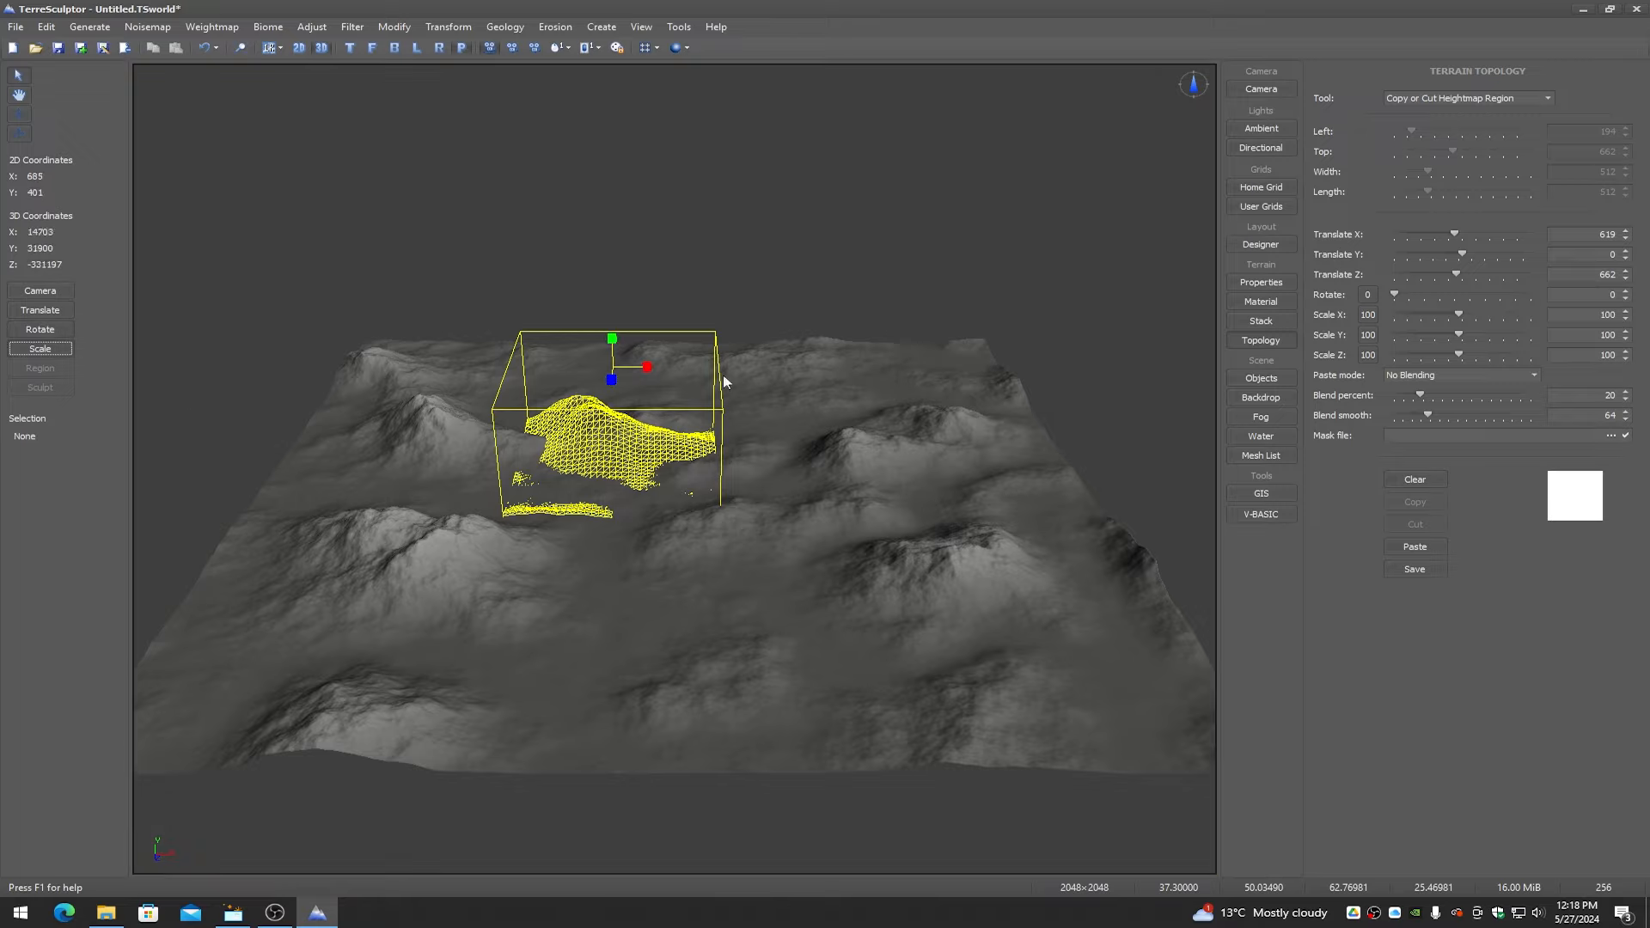
{"action": "mouse_move", "coordinate": [647, 367]}
{"action": "left_mouse_down"}
{"action": "mouse_move", "coordinate": [688, 367]}
{"action": "mouse_move", "coordinate": [602, 367]}
{"action": "mouse_move", "coordinate": [641, 367]}
{"action": "left_mouse_up"}
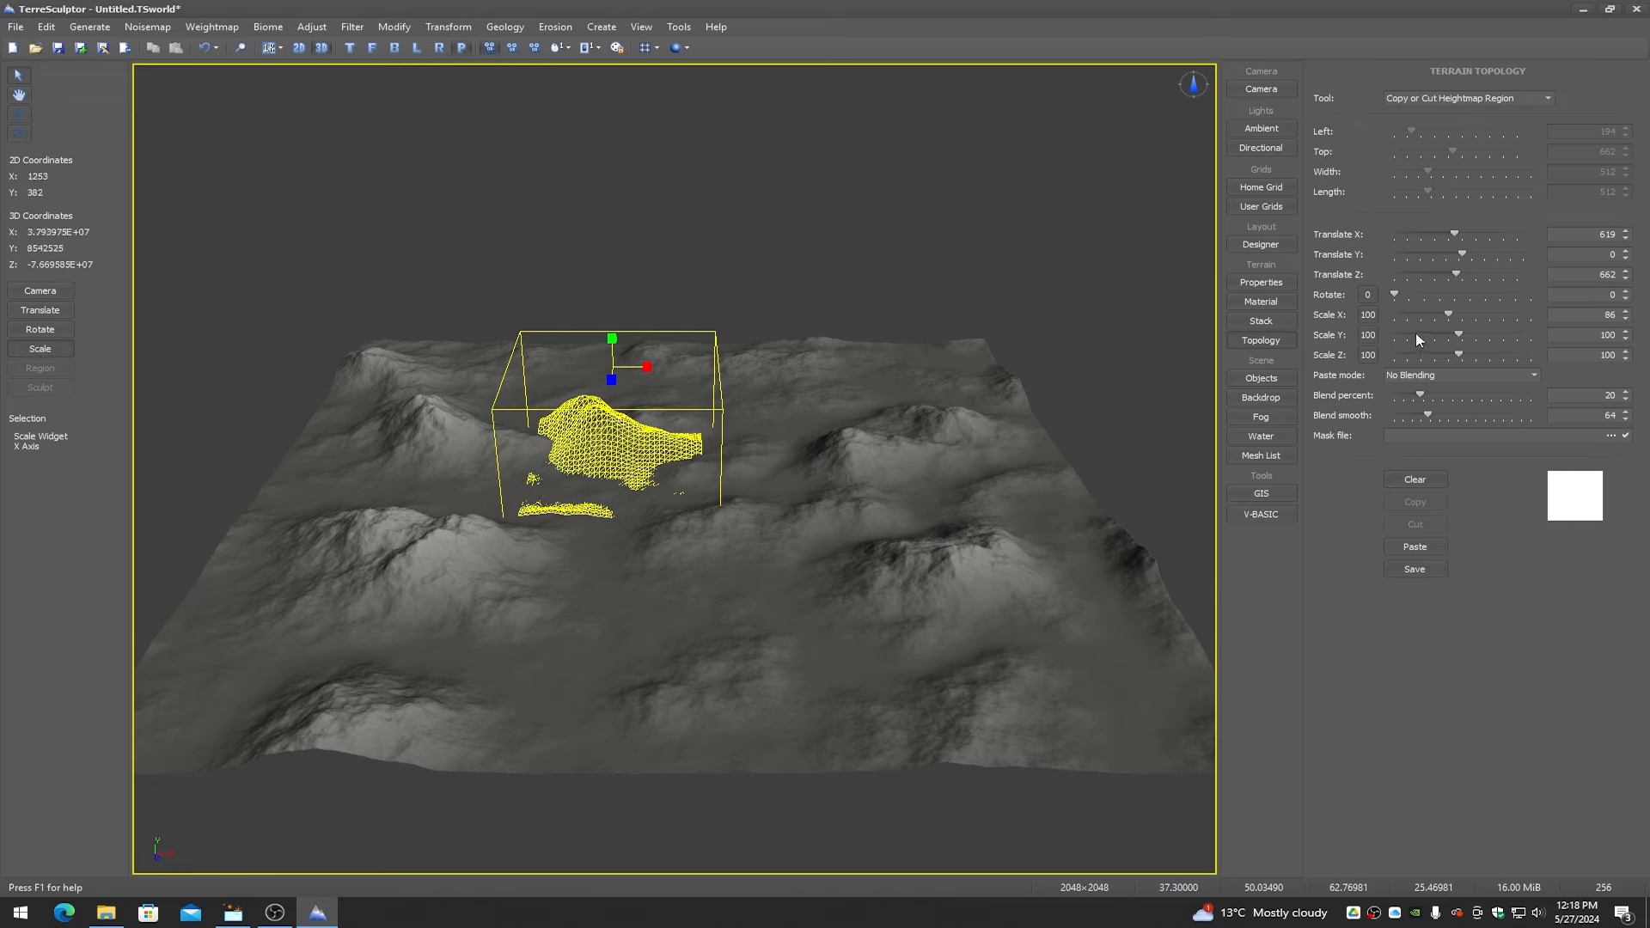
{"action": "left_click", "coordinate": [1370, 314]}
{"action": "left_click", "coordinate": [1368, 335]}
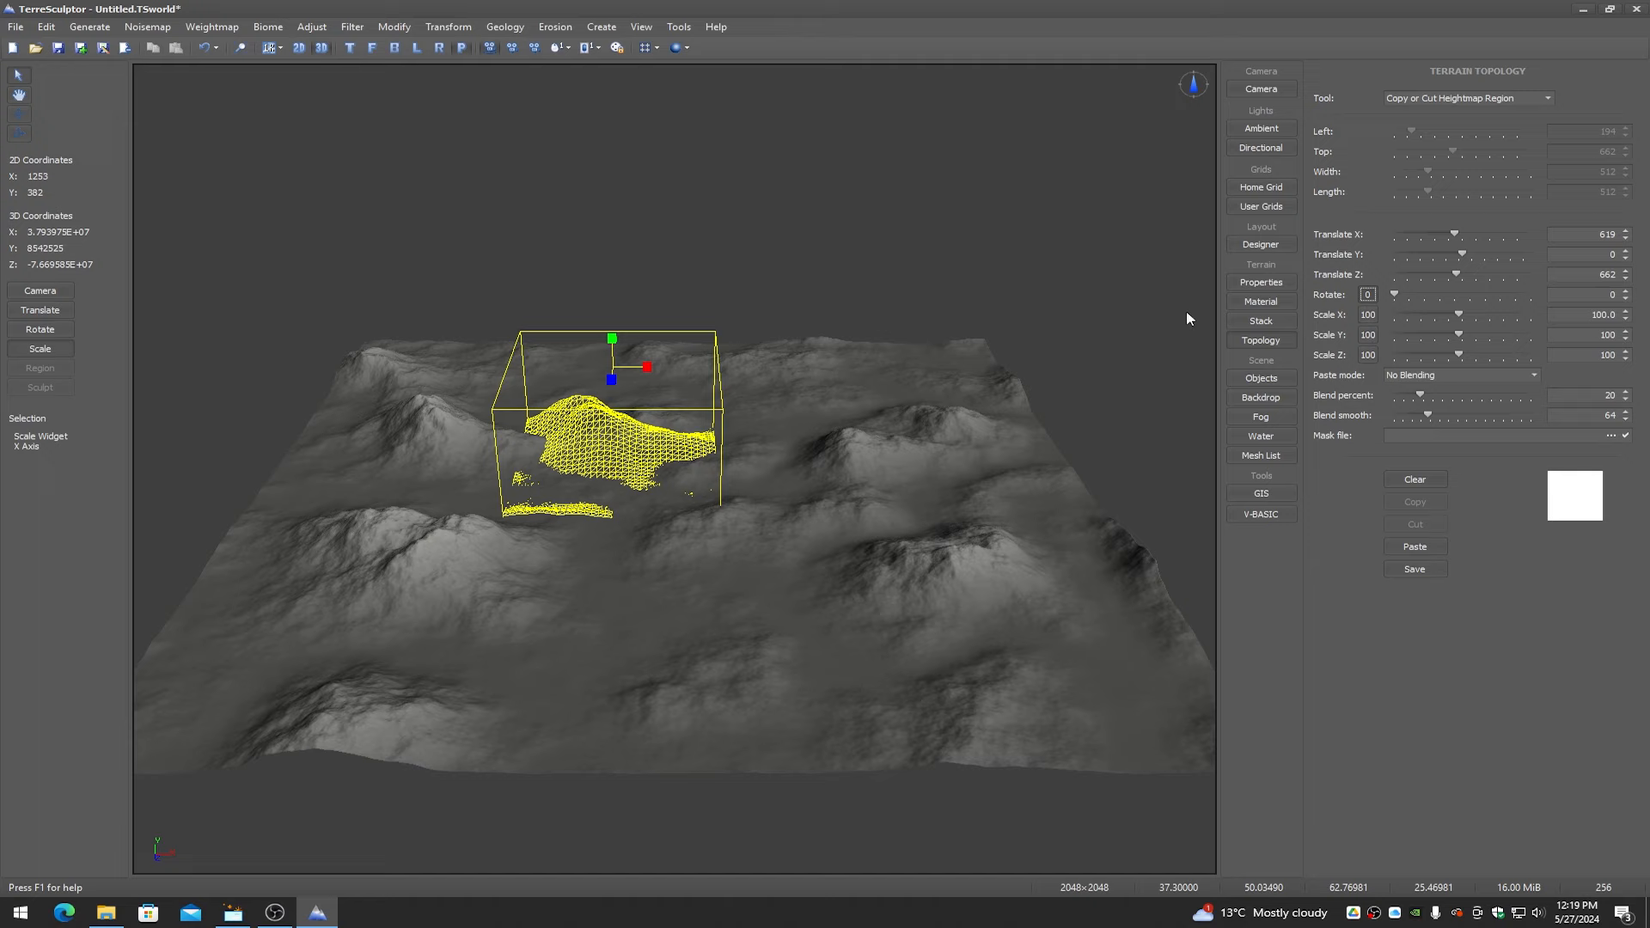
{"action": "left_click_drag", "start_coordinate": [647, 367], "coordinate": [732, 367]}
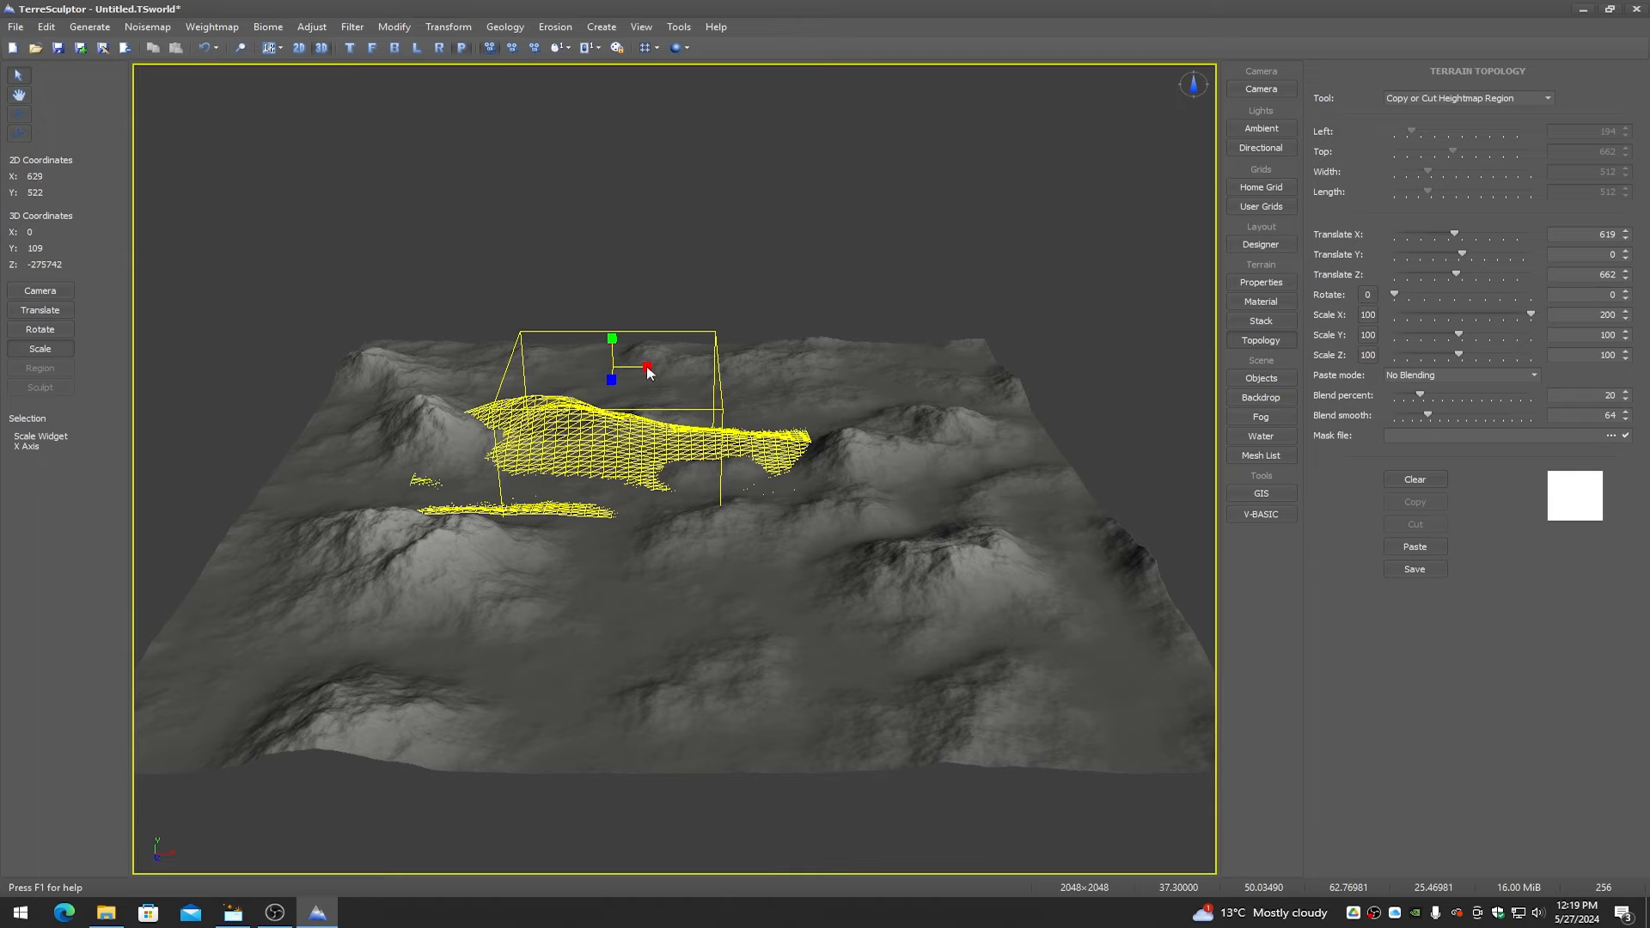
{"action": "left_click", "coordinate": [1372, 321]}
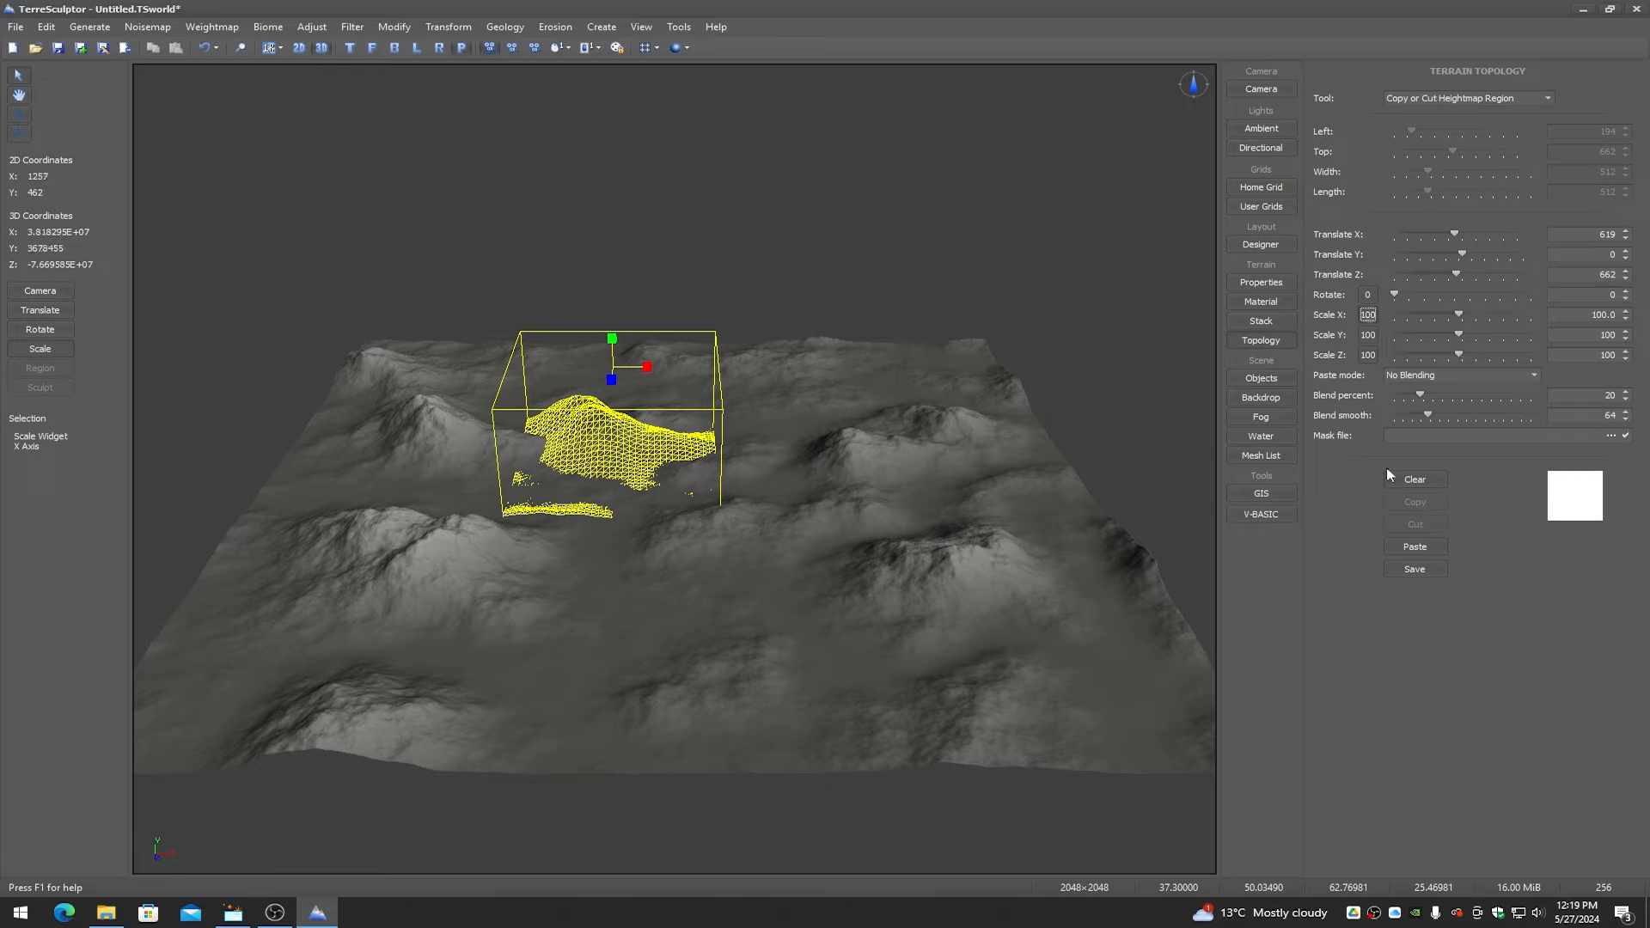
{"action": "left_click", "coordinate": [1413, 481]}
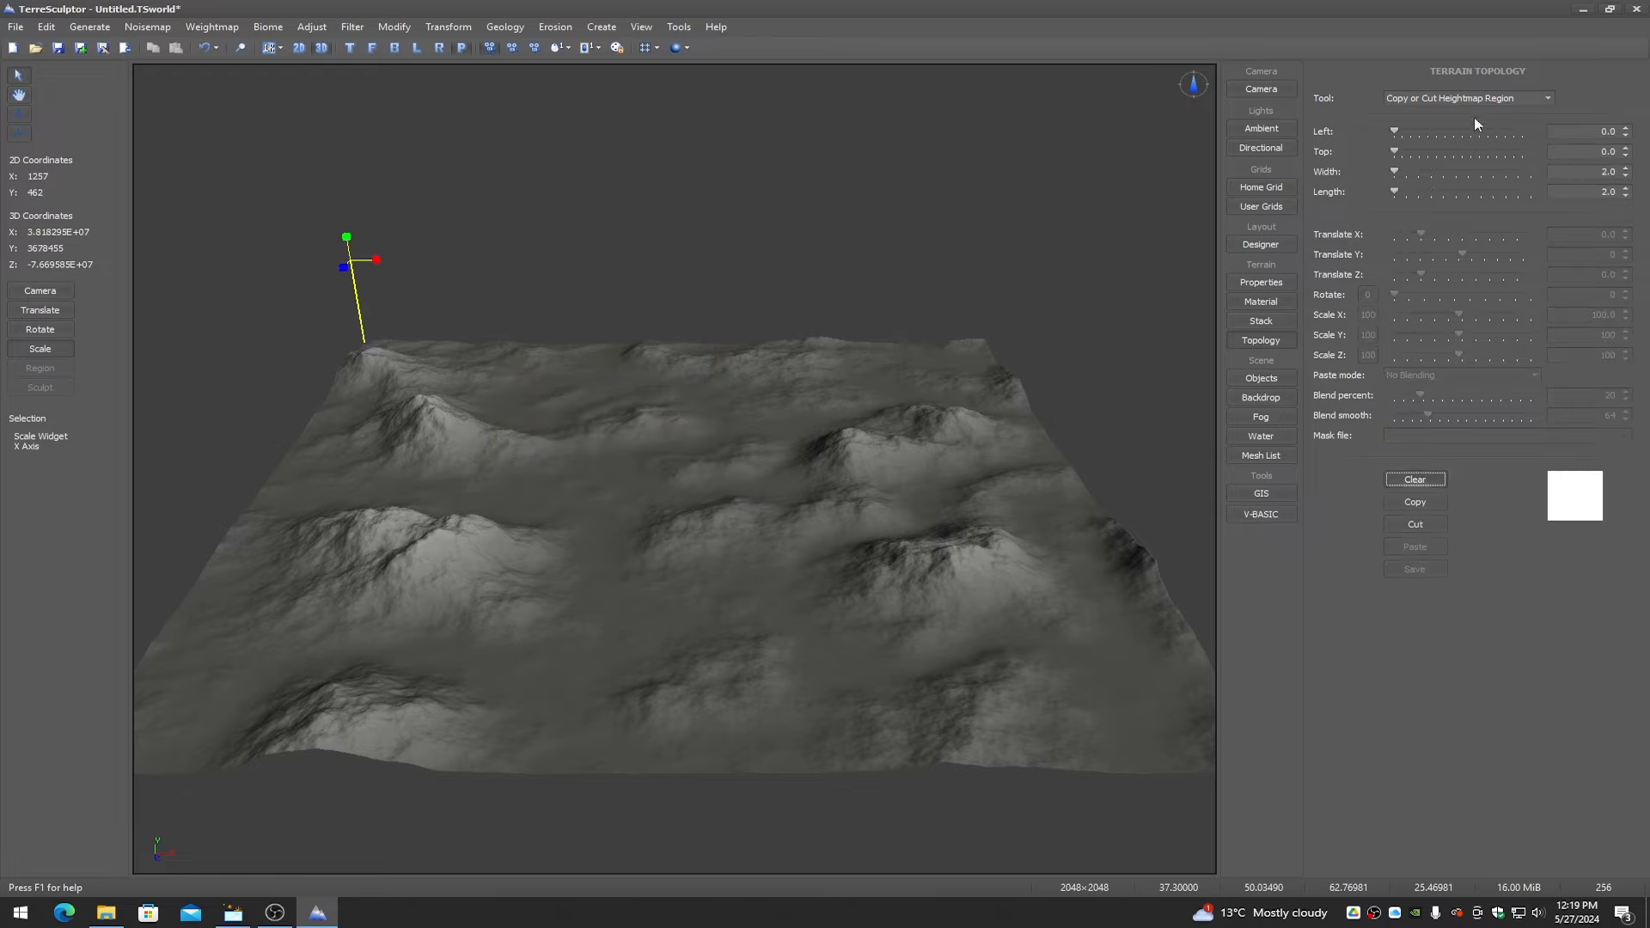
{"action": "left_click", "coordinate": [1426, 98]}
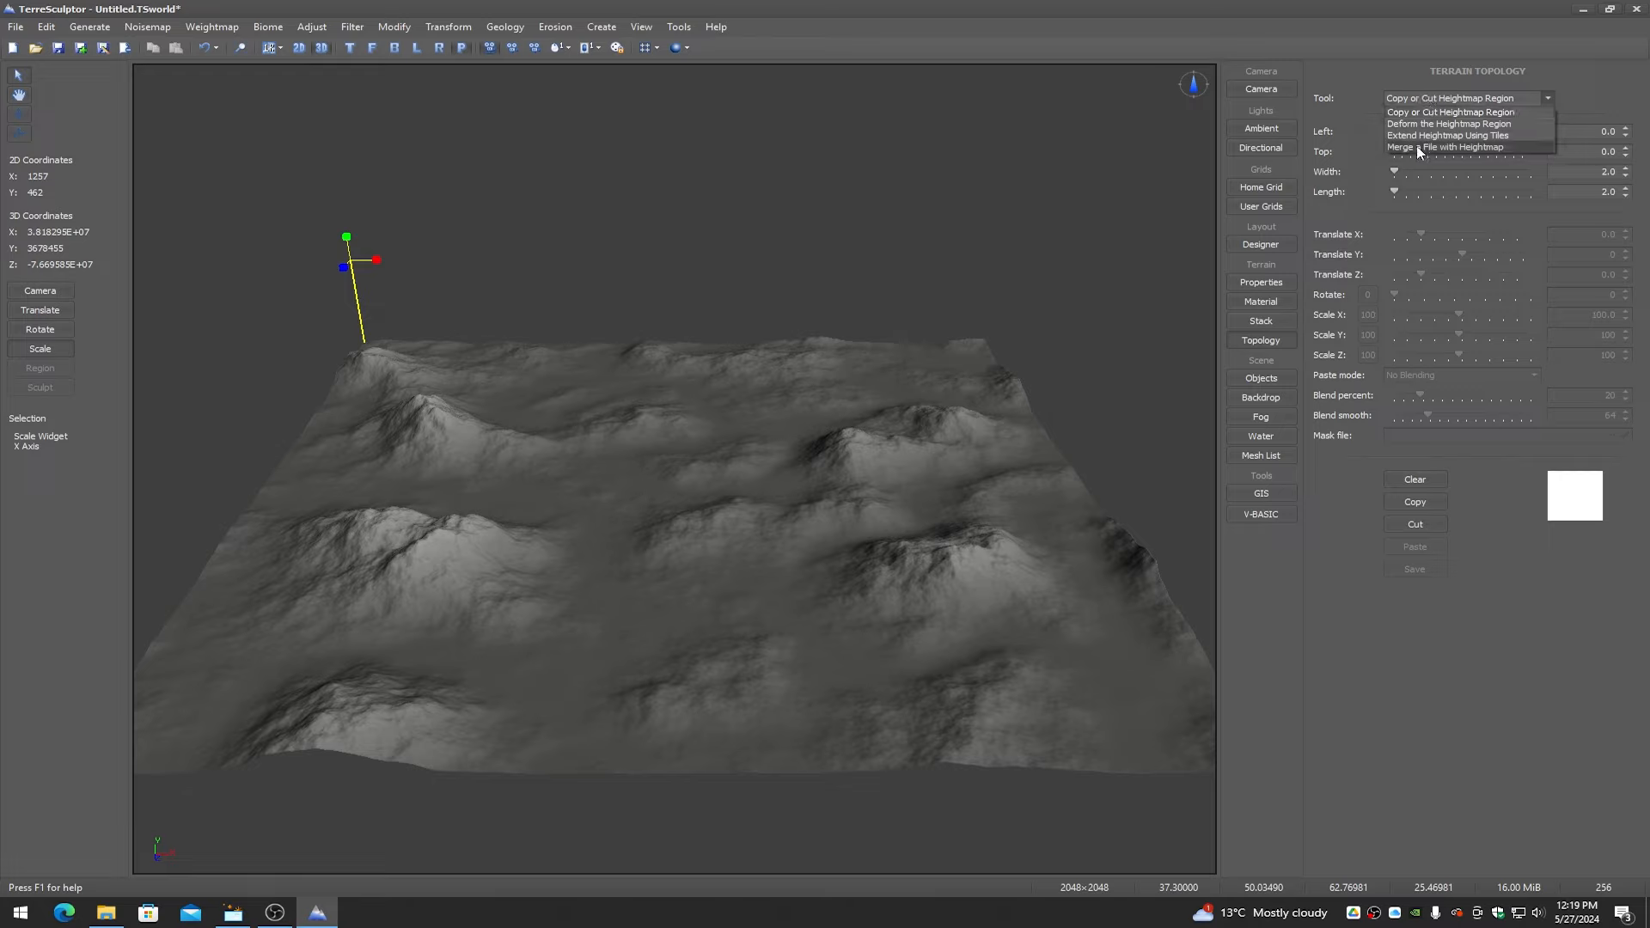
{"action": "left_click", "coordinate": [1352, 89]}
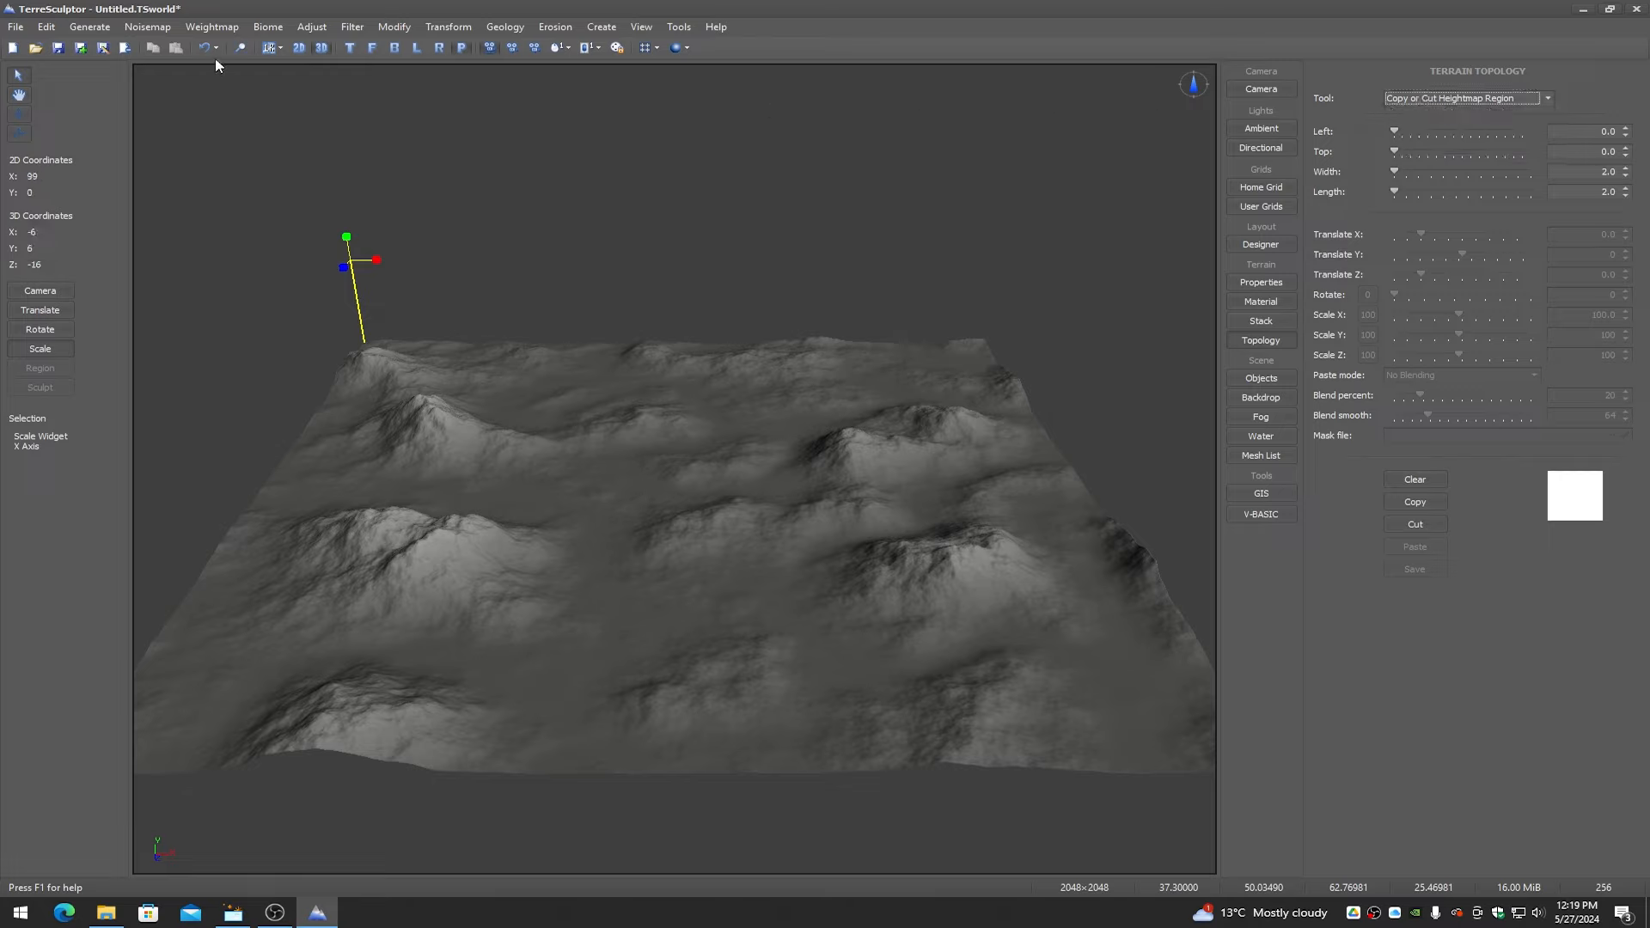
{"action": "left_click", "coordinate": [15, 28]}
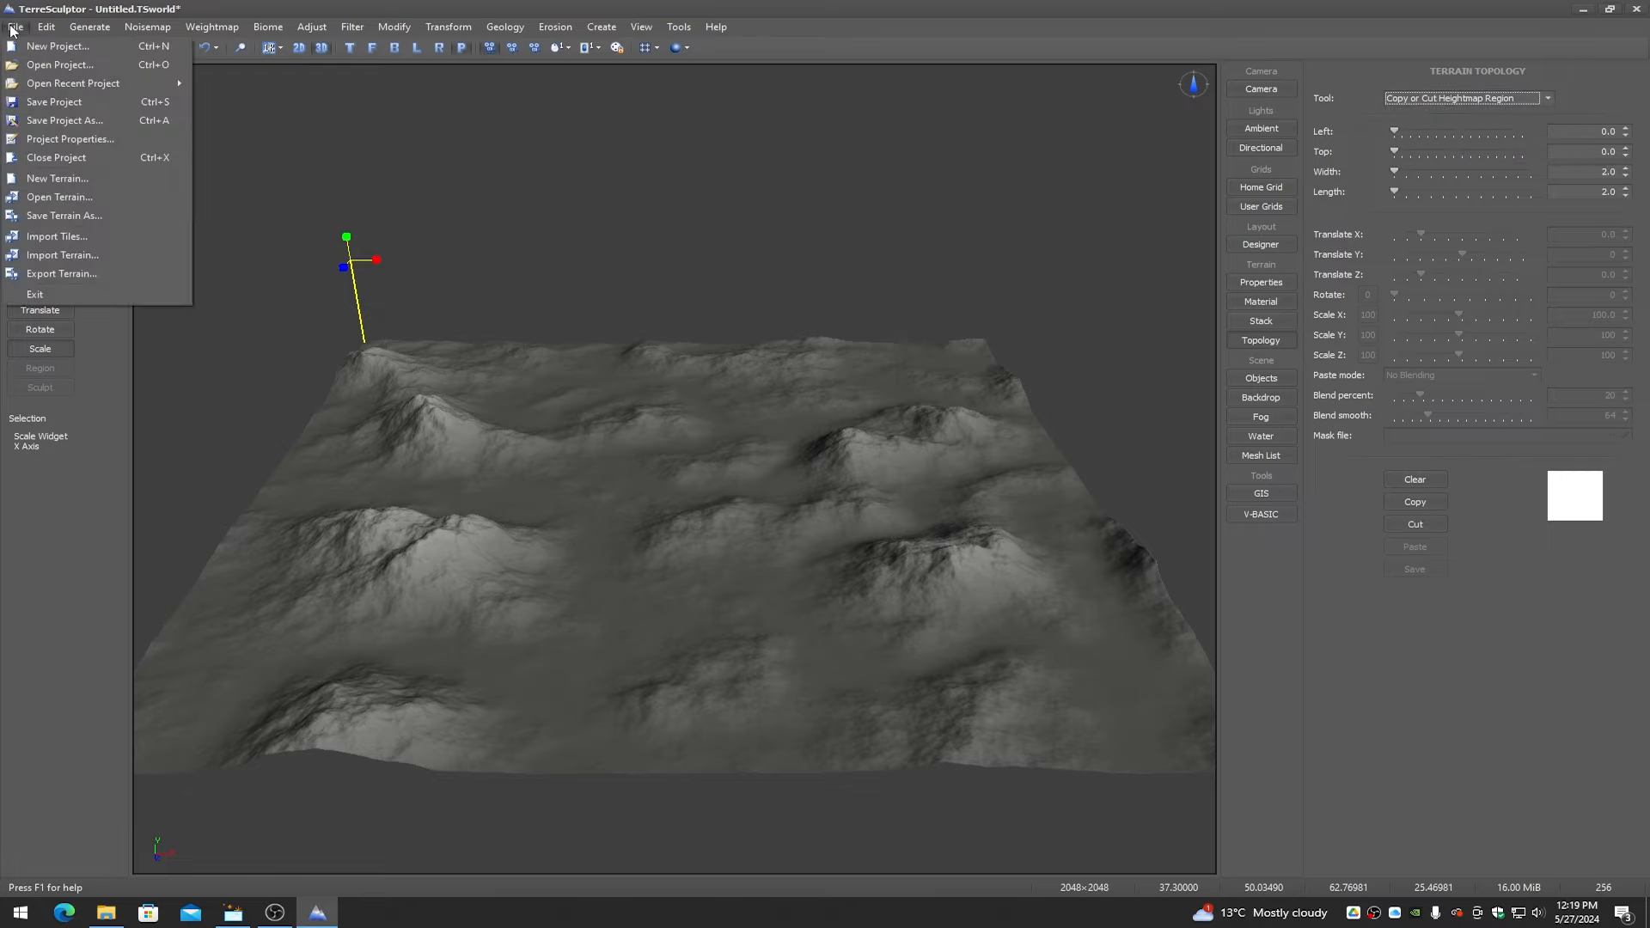
{"action": "left_click", "coordinate": [11, 28]}
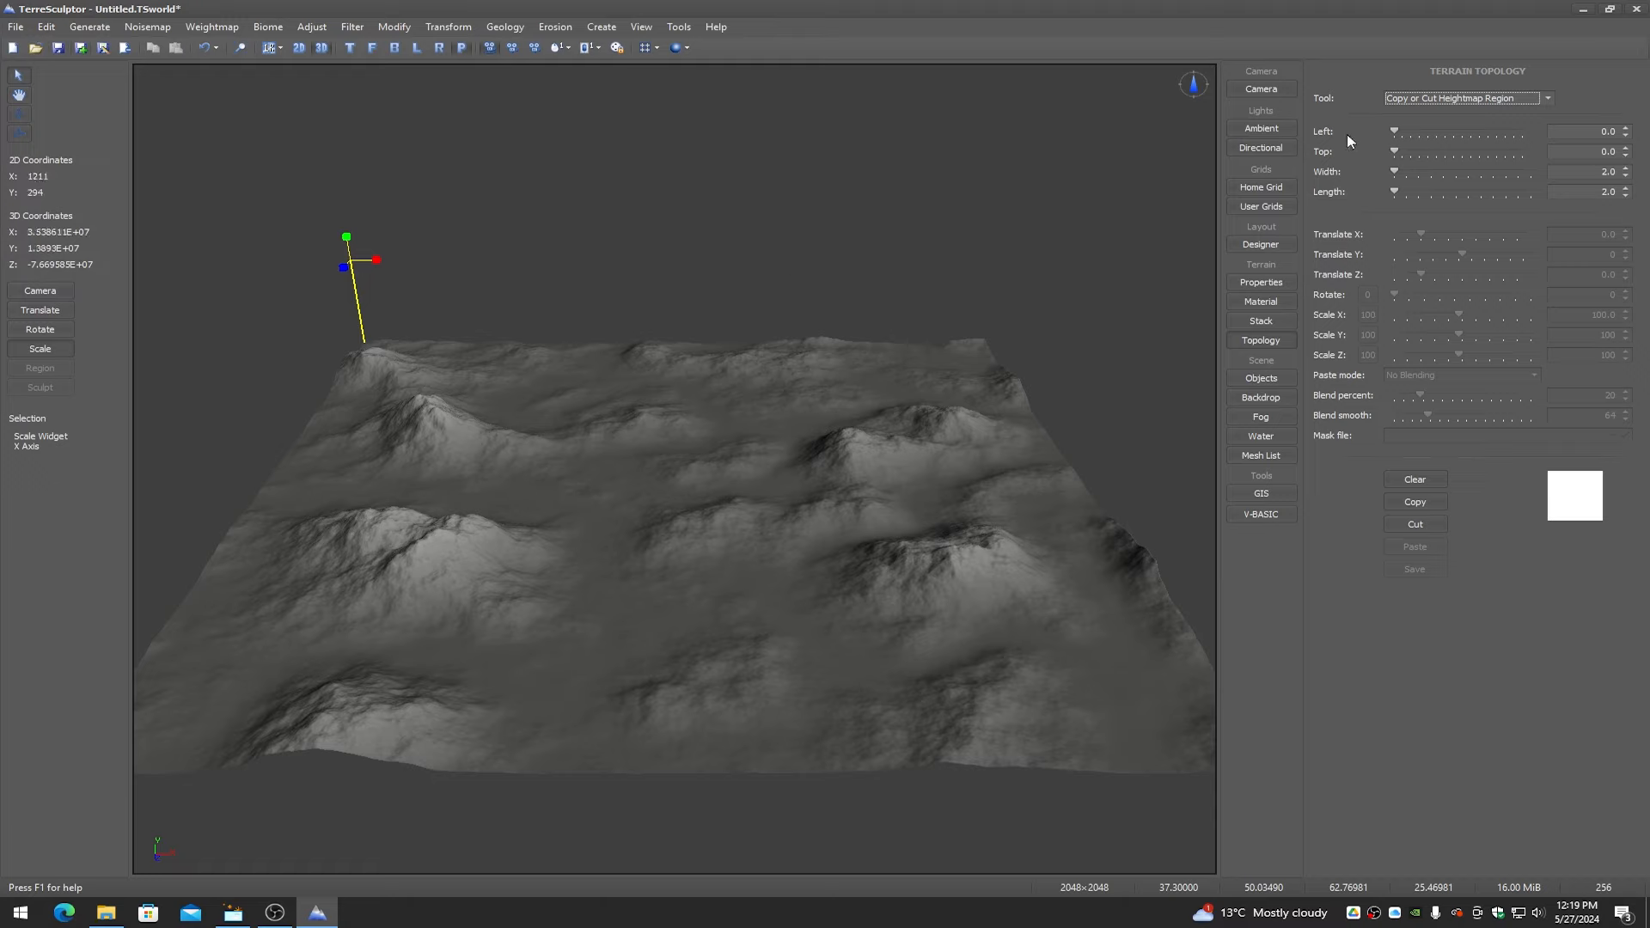
{"action": "left_click", "coordinate": [1262, 89]}
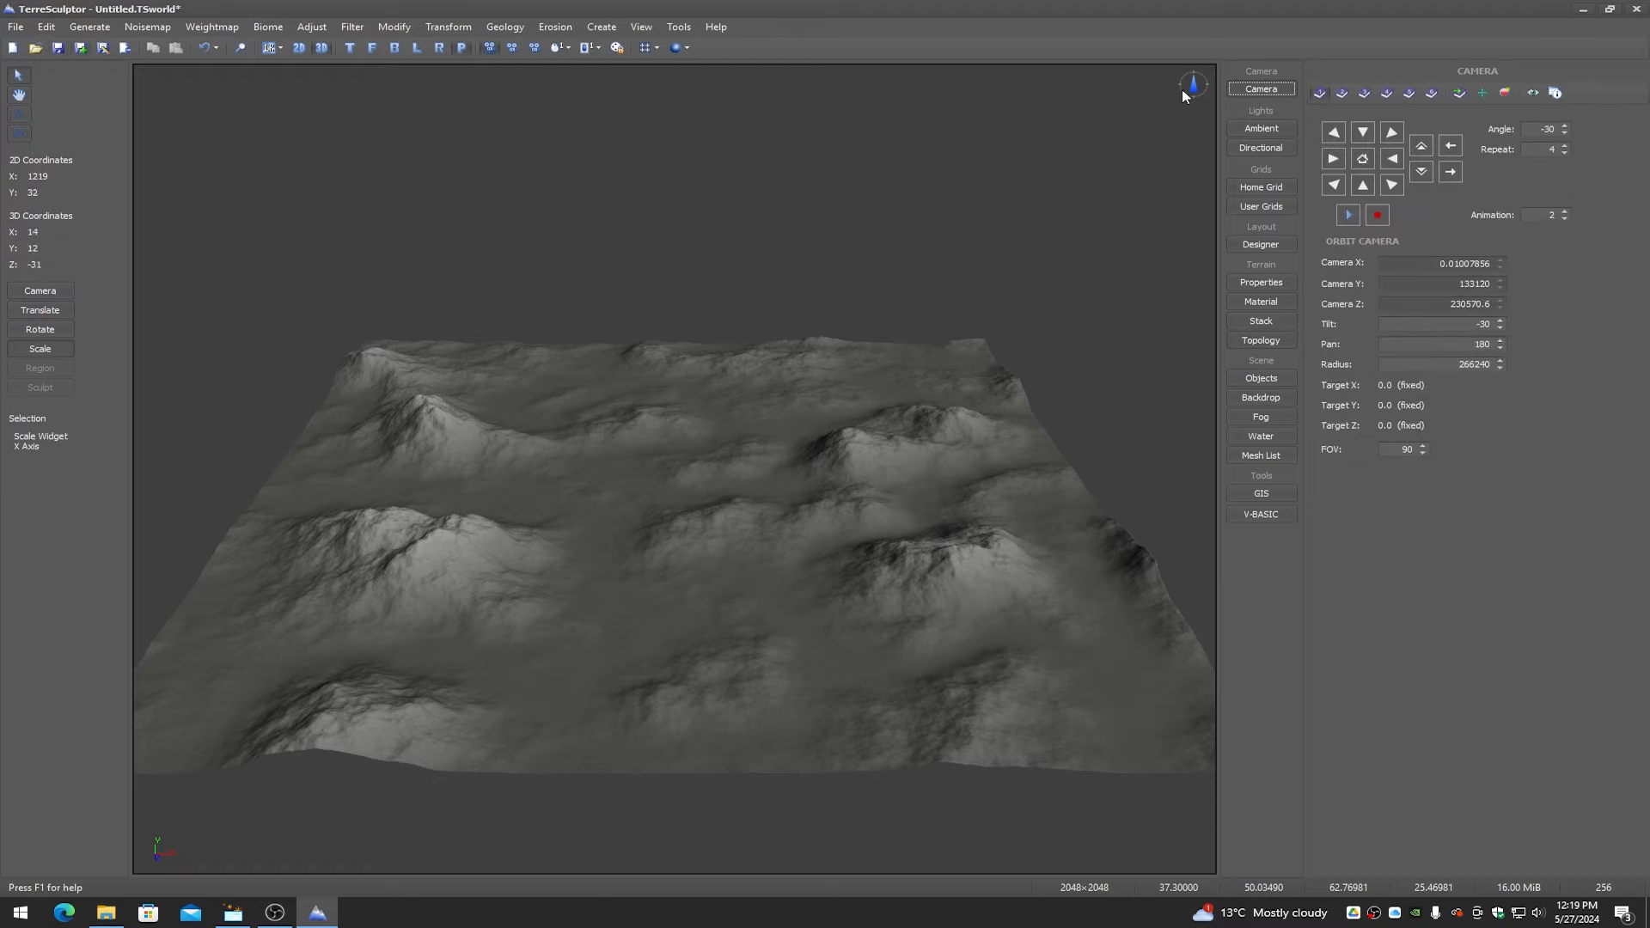
- Start a new project with an 8192×8192 terrain, discarding the current project without saving it
{"action": "left_click", "coordinate": [12, 48]}
{"action": "left_click", "coordinate": [961, 372]}
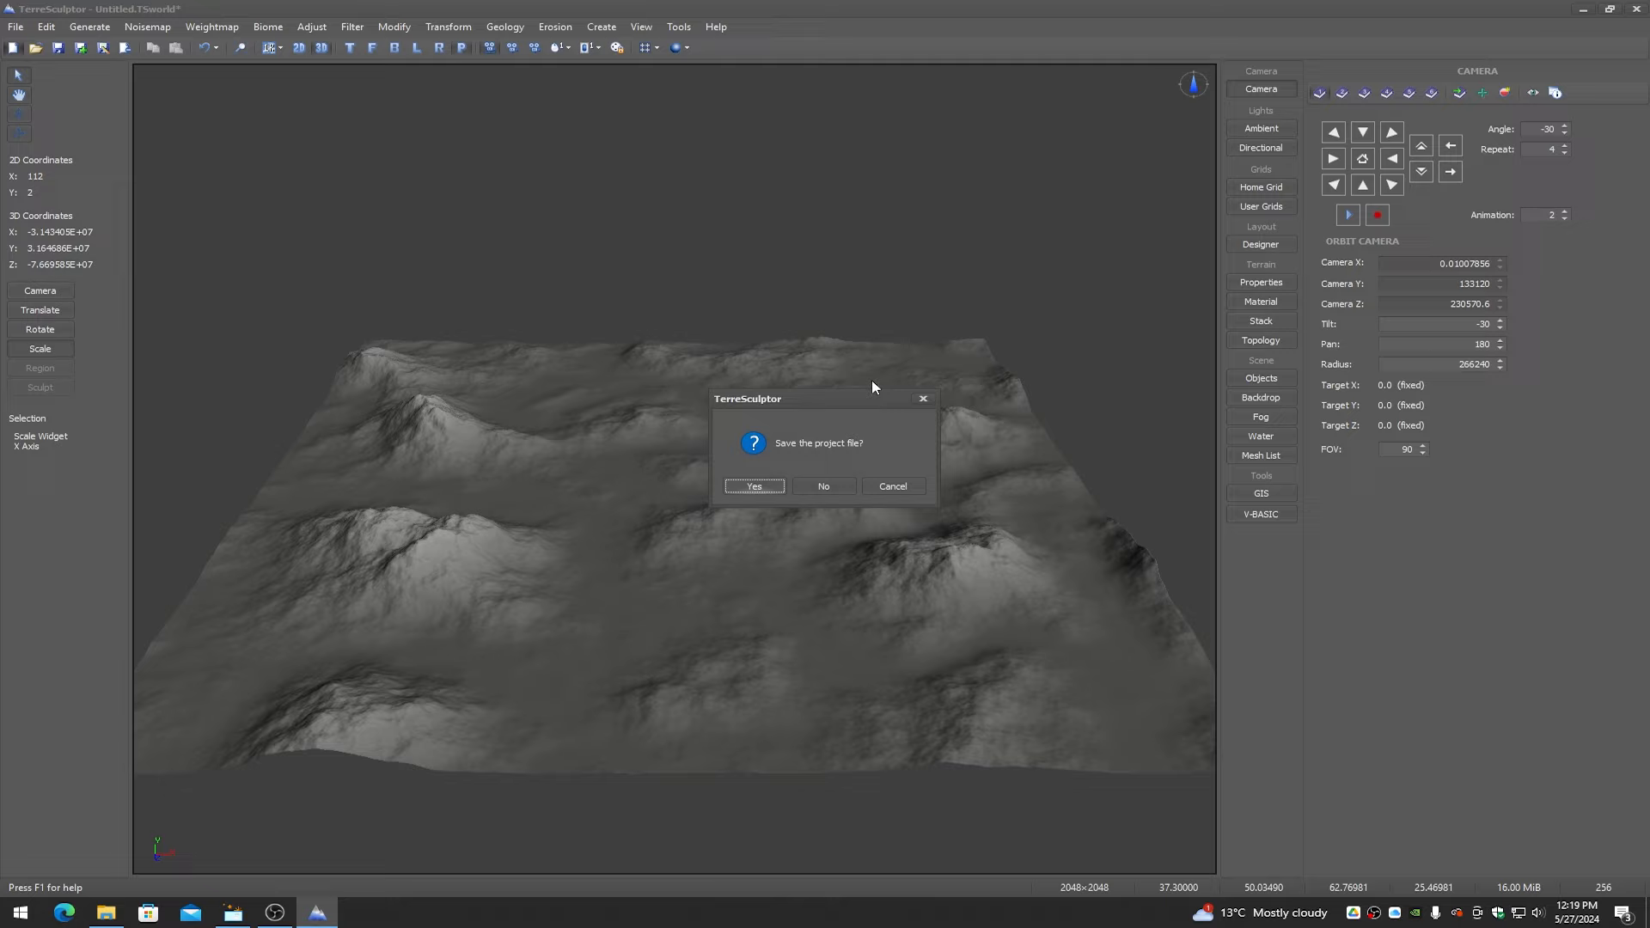
{"action": "left_click", "coordinate": [825, 483]}
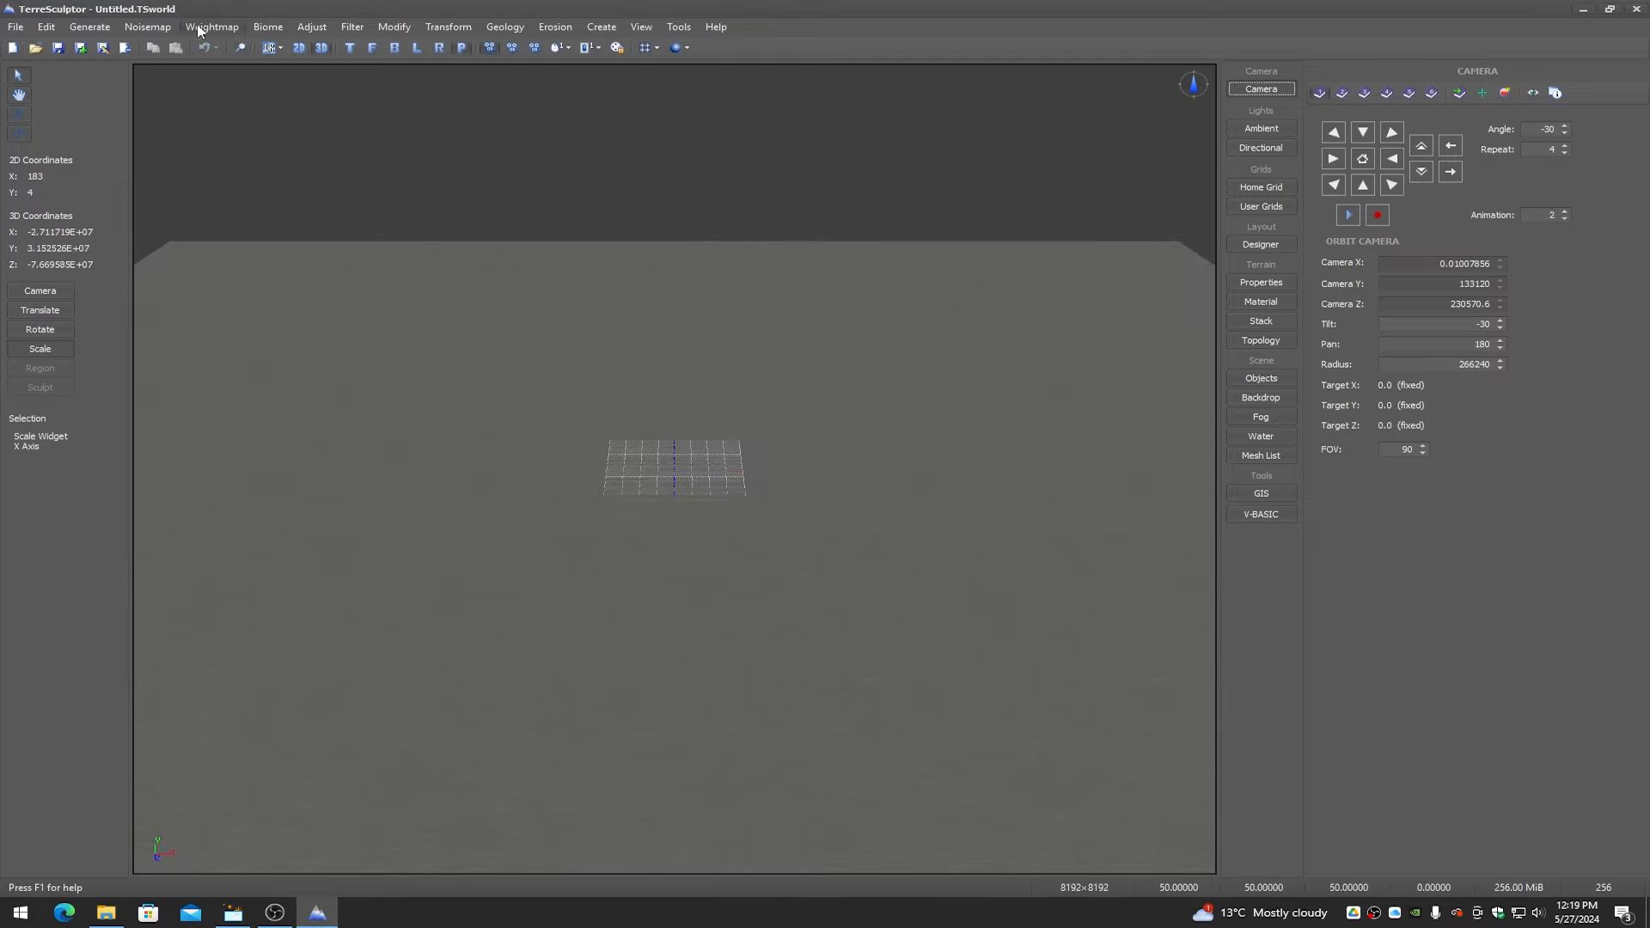
- Generate a Gradient noisemap terrain with the heightfield Gain set to 67
{"action": "left_click", "coordinate": [135, 29]}
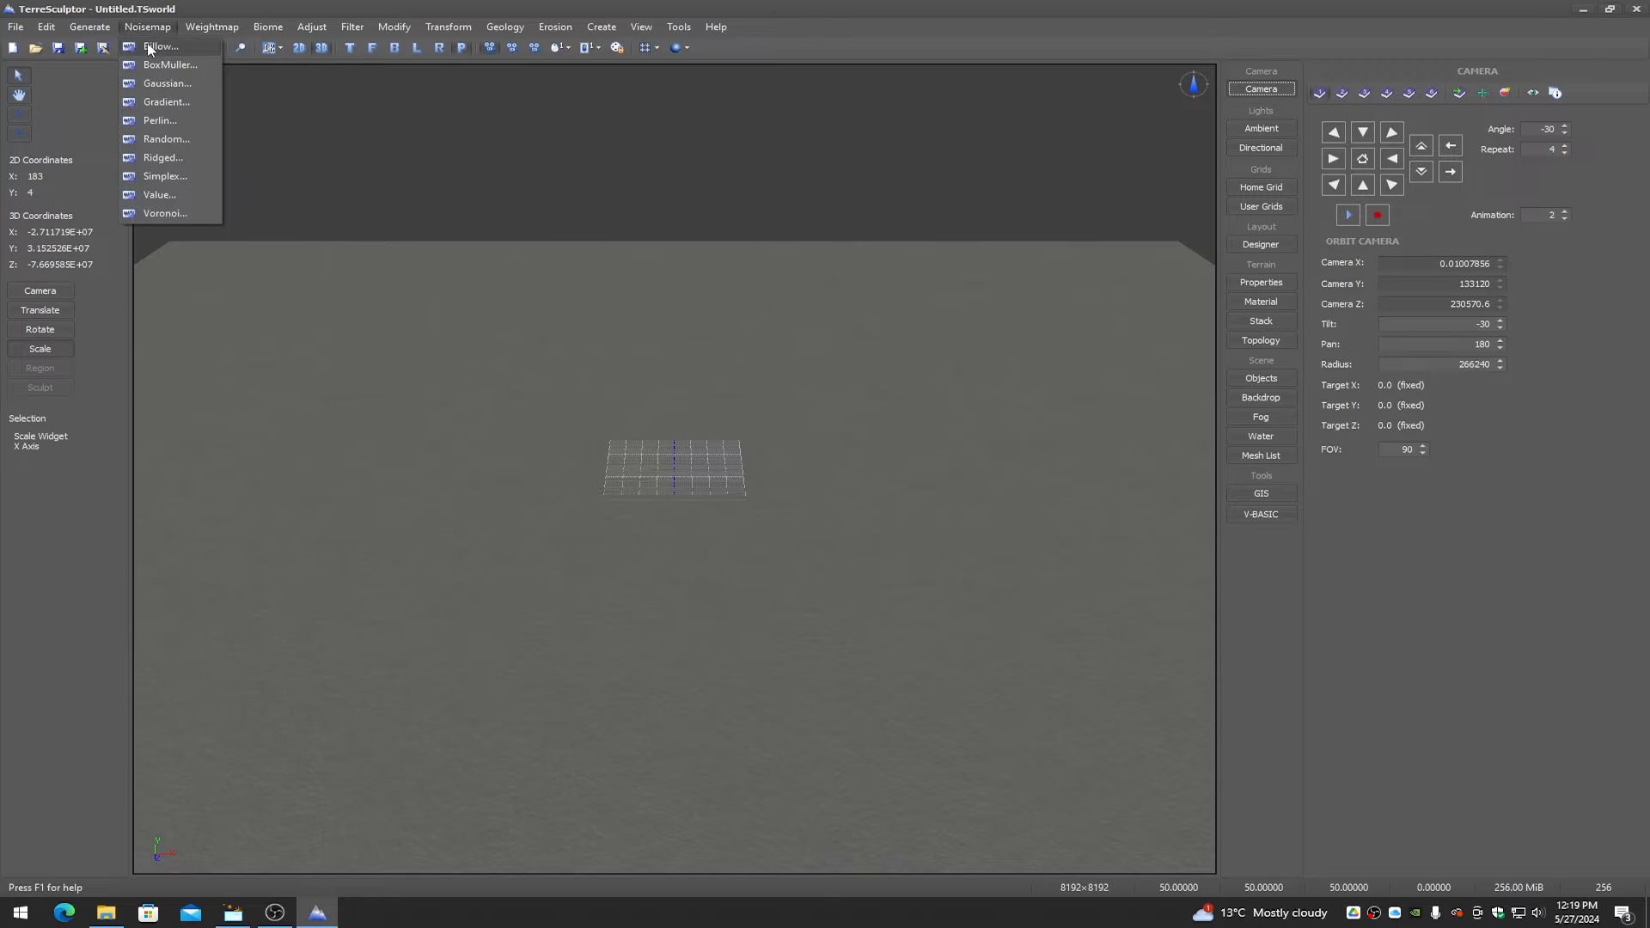
{"action": "left_click", "coordinate": [159, 103]}
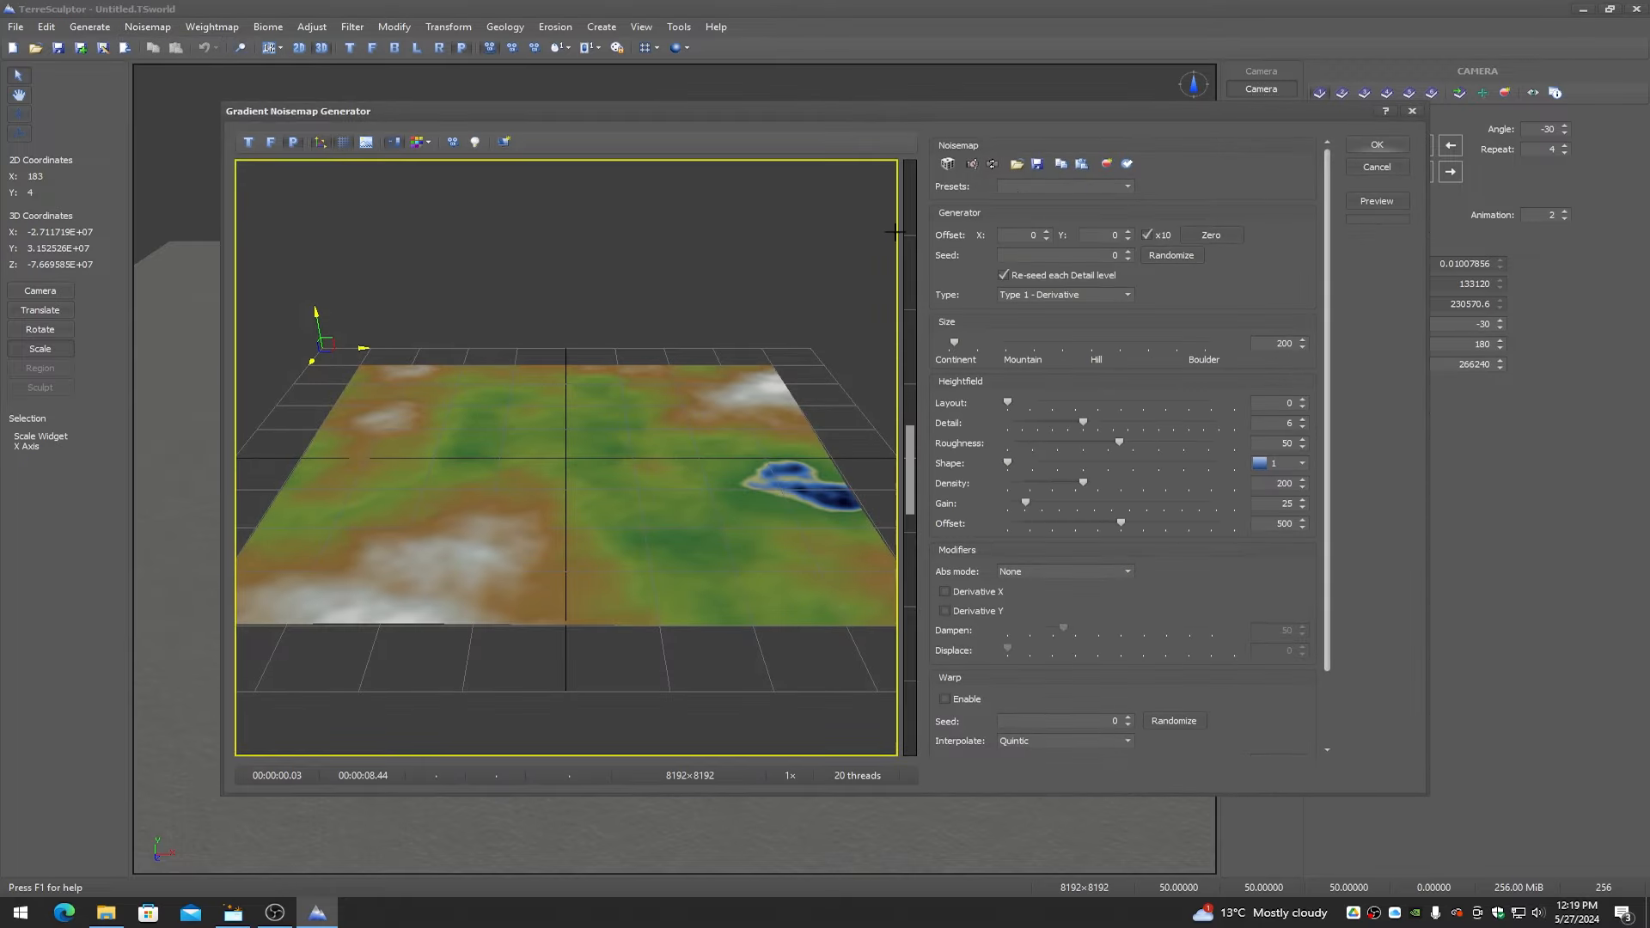
{"action": "left_click_drag", "start_coordinate": [1030, 500], "coordinate": [1059, 505]}
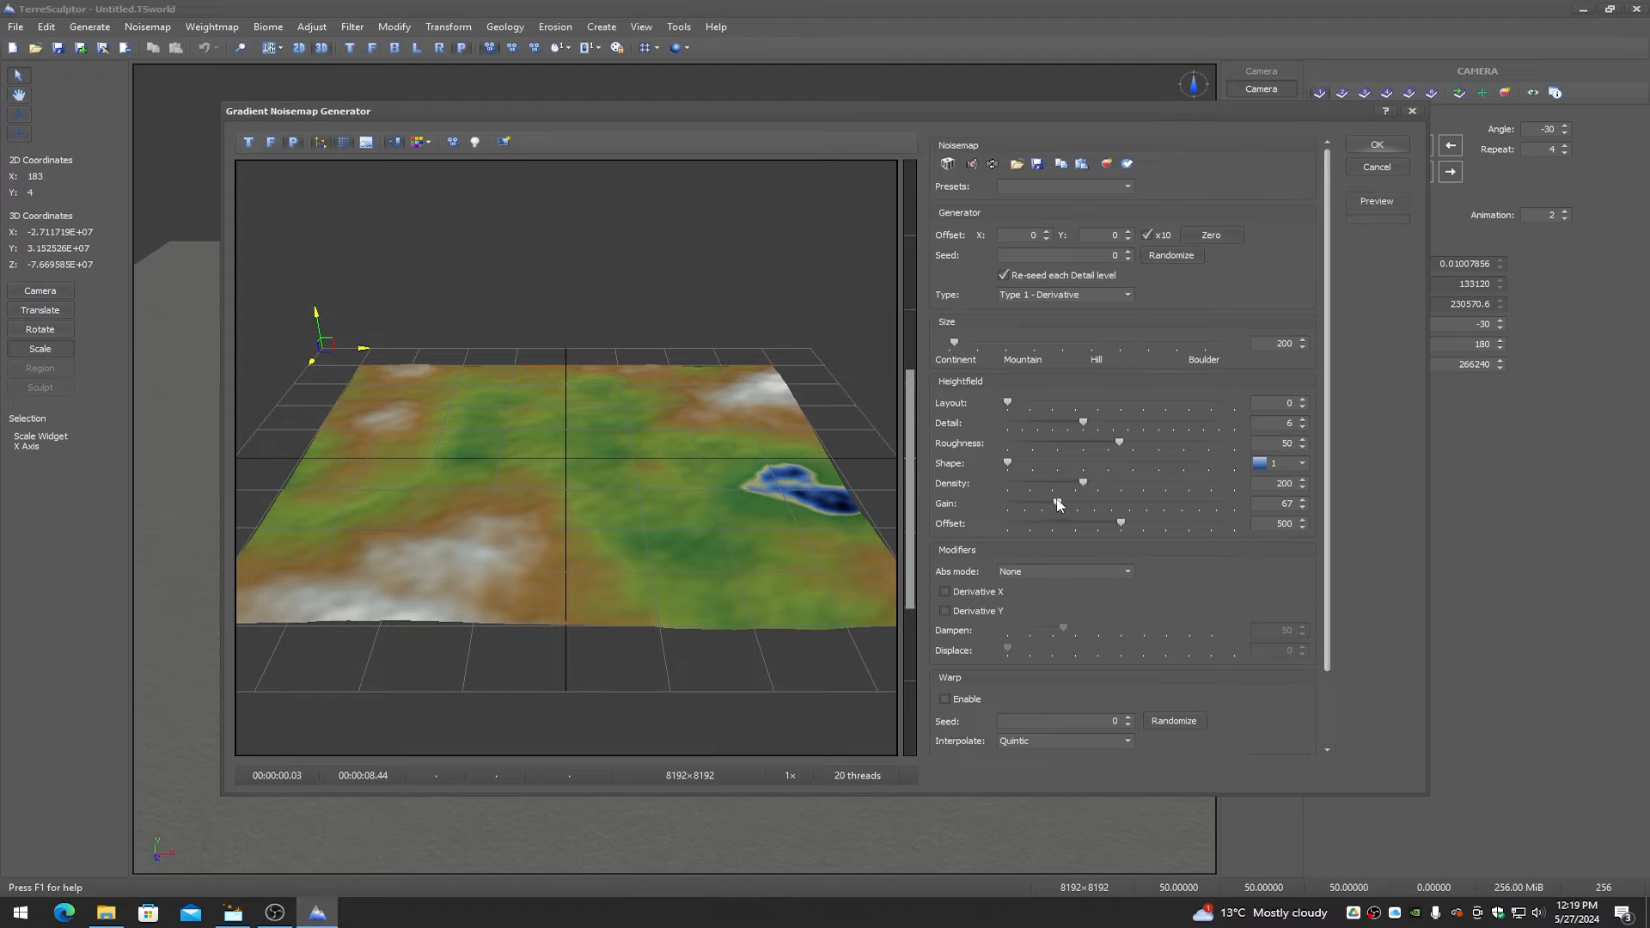
{"action": "left_click", "coordinate": [1377, 145]}
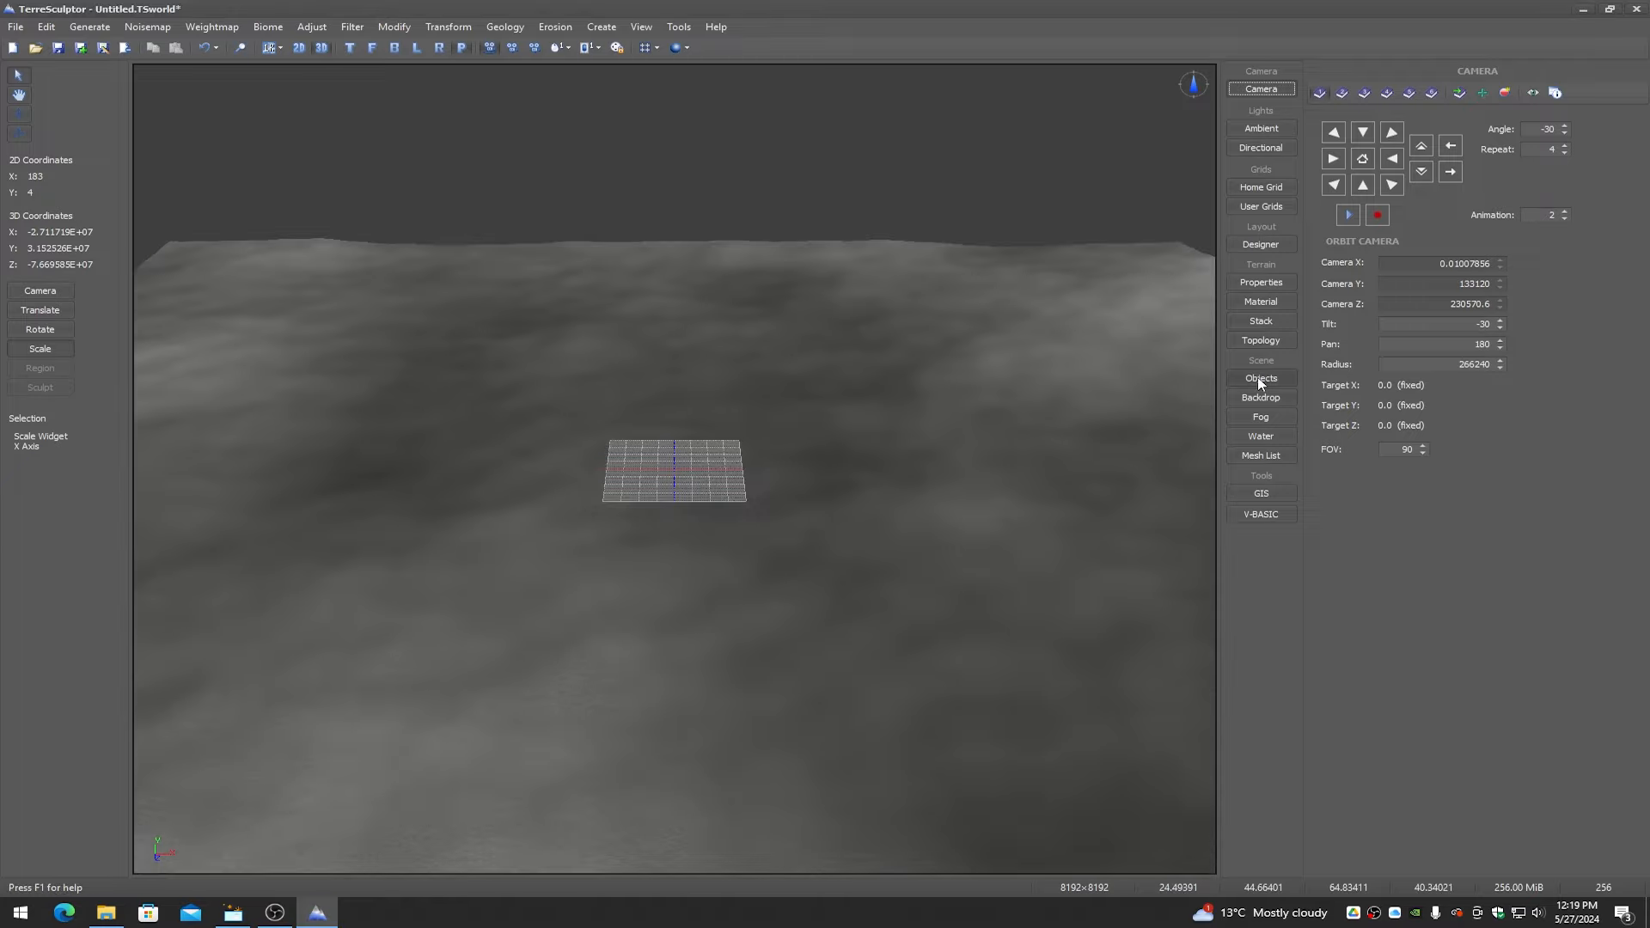
- Hide the home grid and fit the whole terrain in the viewport, tilting the camera slightly
{"action": "left_click", "coordinate": [1261, 379]}
{"action": "left_click", "coordinate": [1347, 94]}
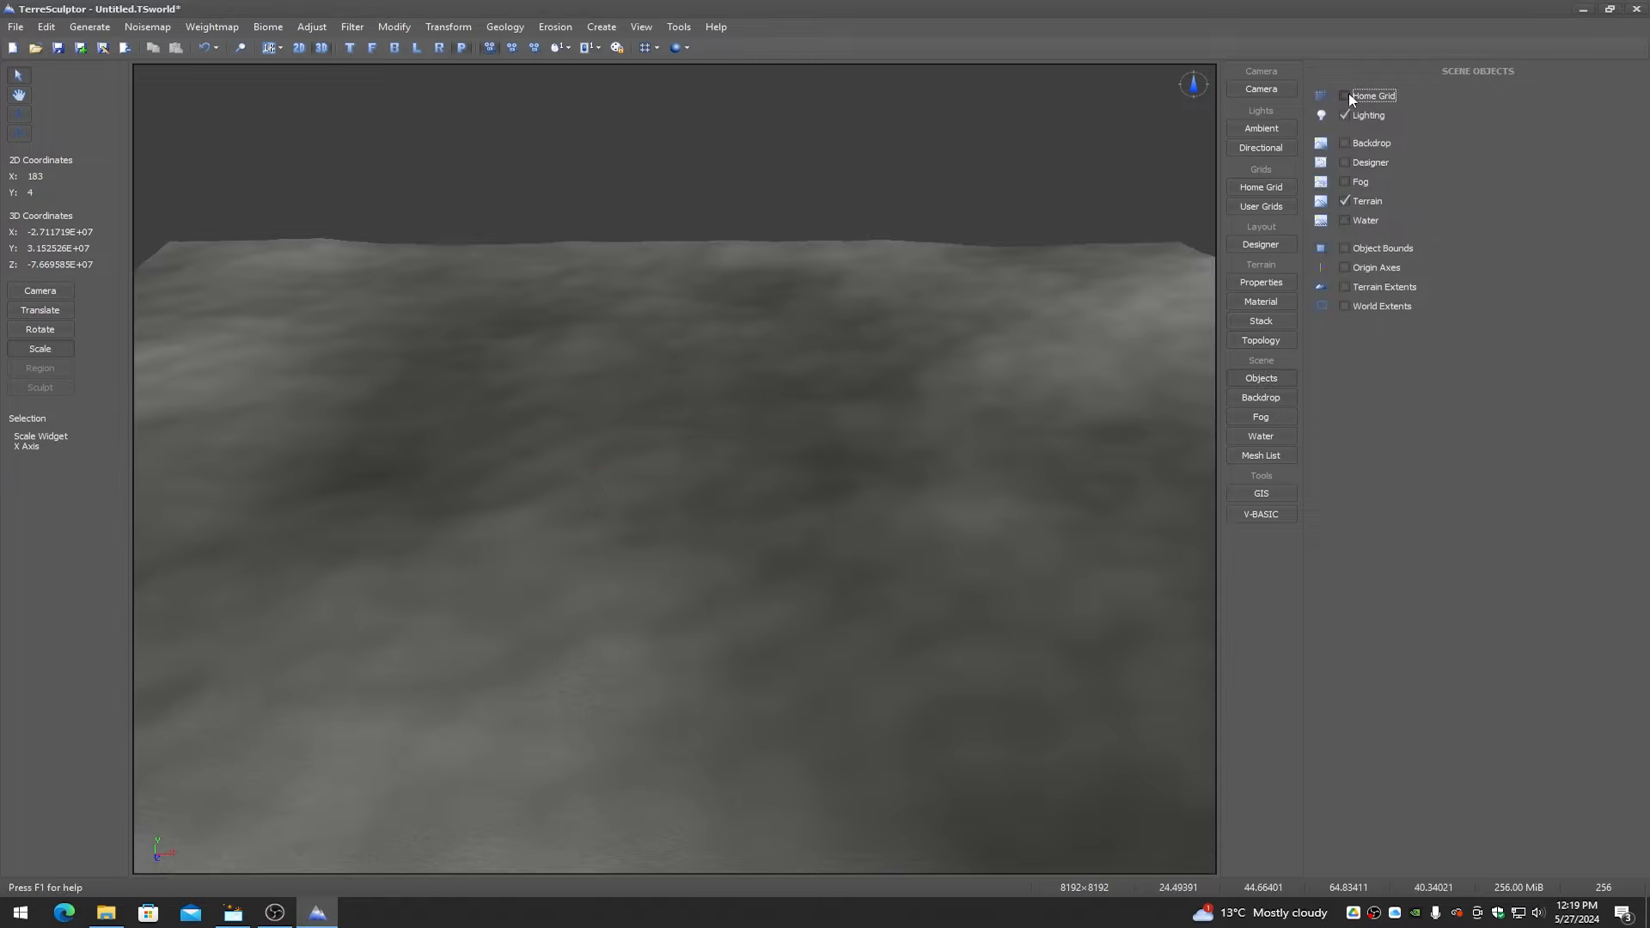
{"action": "left_click", "coordinate": [241, 49]}
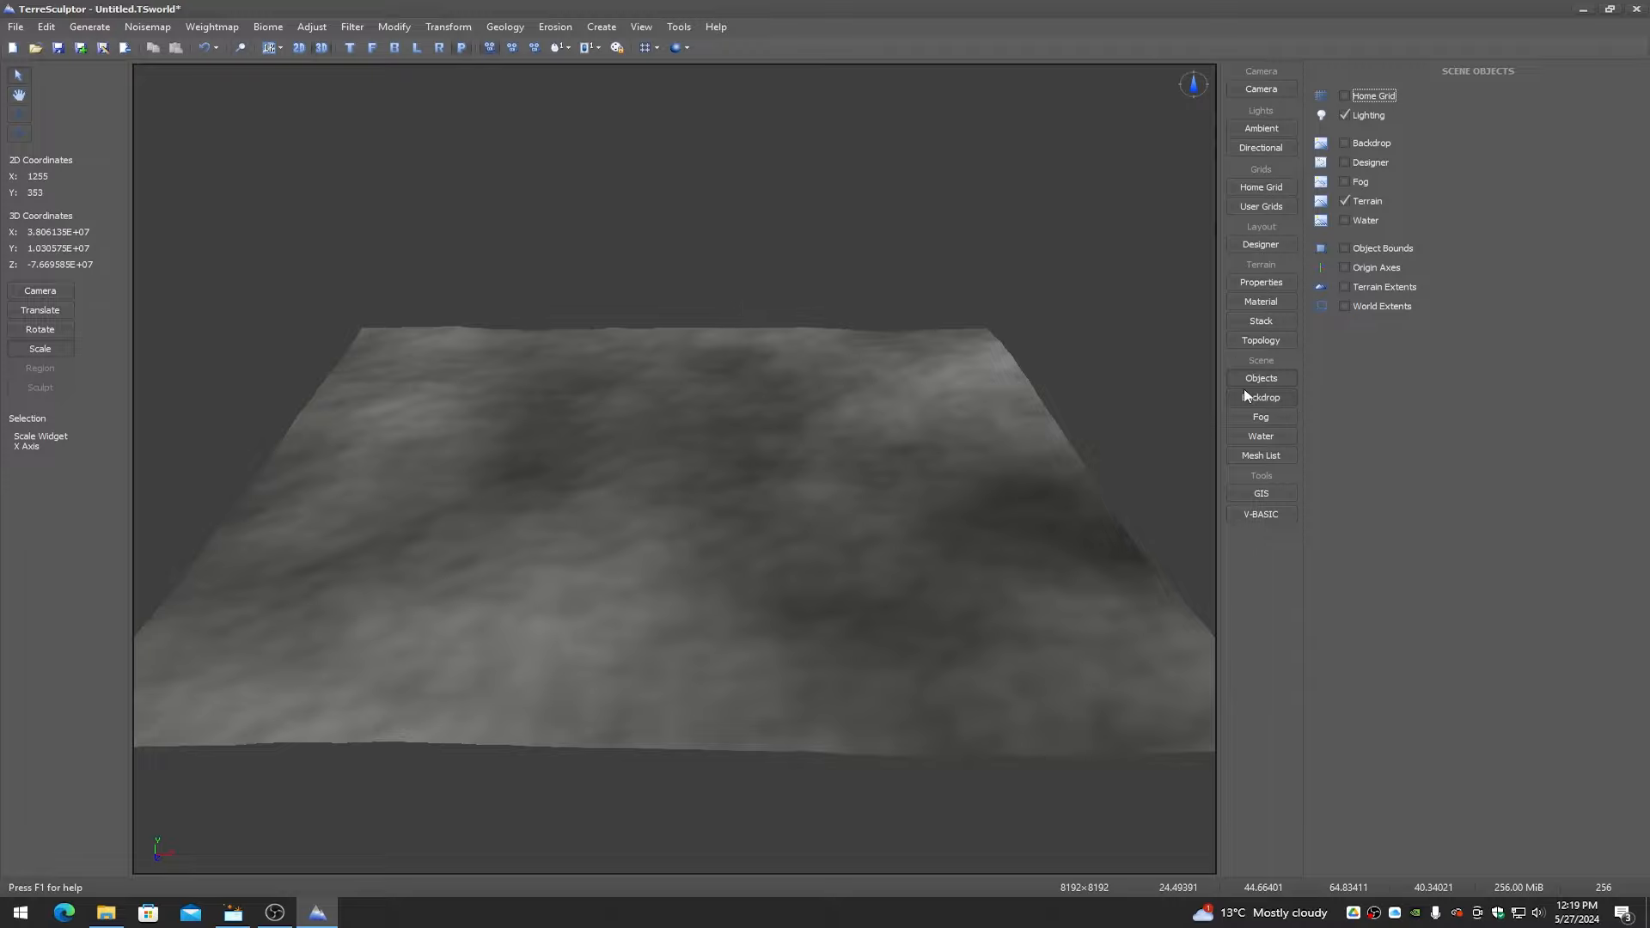
{"action": "middle_click_drag", "start_coordinate": [673, 513], "coordinate": [715, 421]}
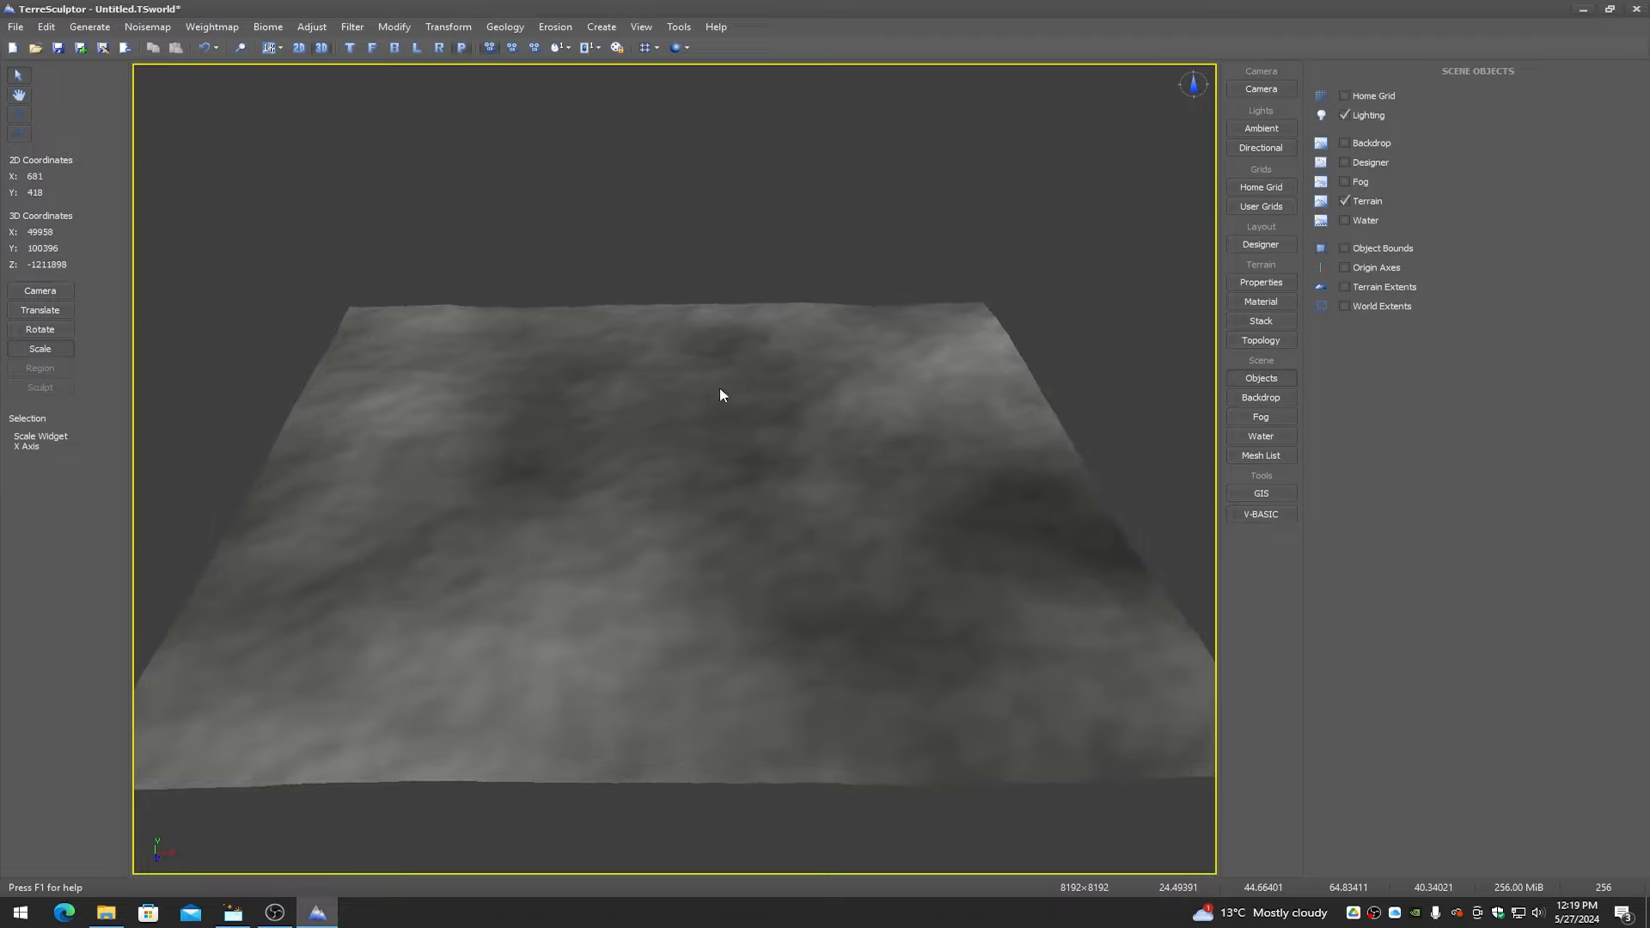
- Set the terrain topology tool to Merge a File with Heightmap and load cp-soft-hill5.png from the Uwe Brockert brushes folder
{"action": "left_click", "coordinate": [1261, 340]}
{"action": "left_click", "coordinate": [1423, 98]}
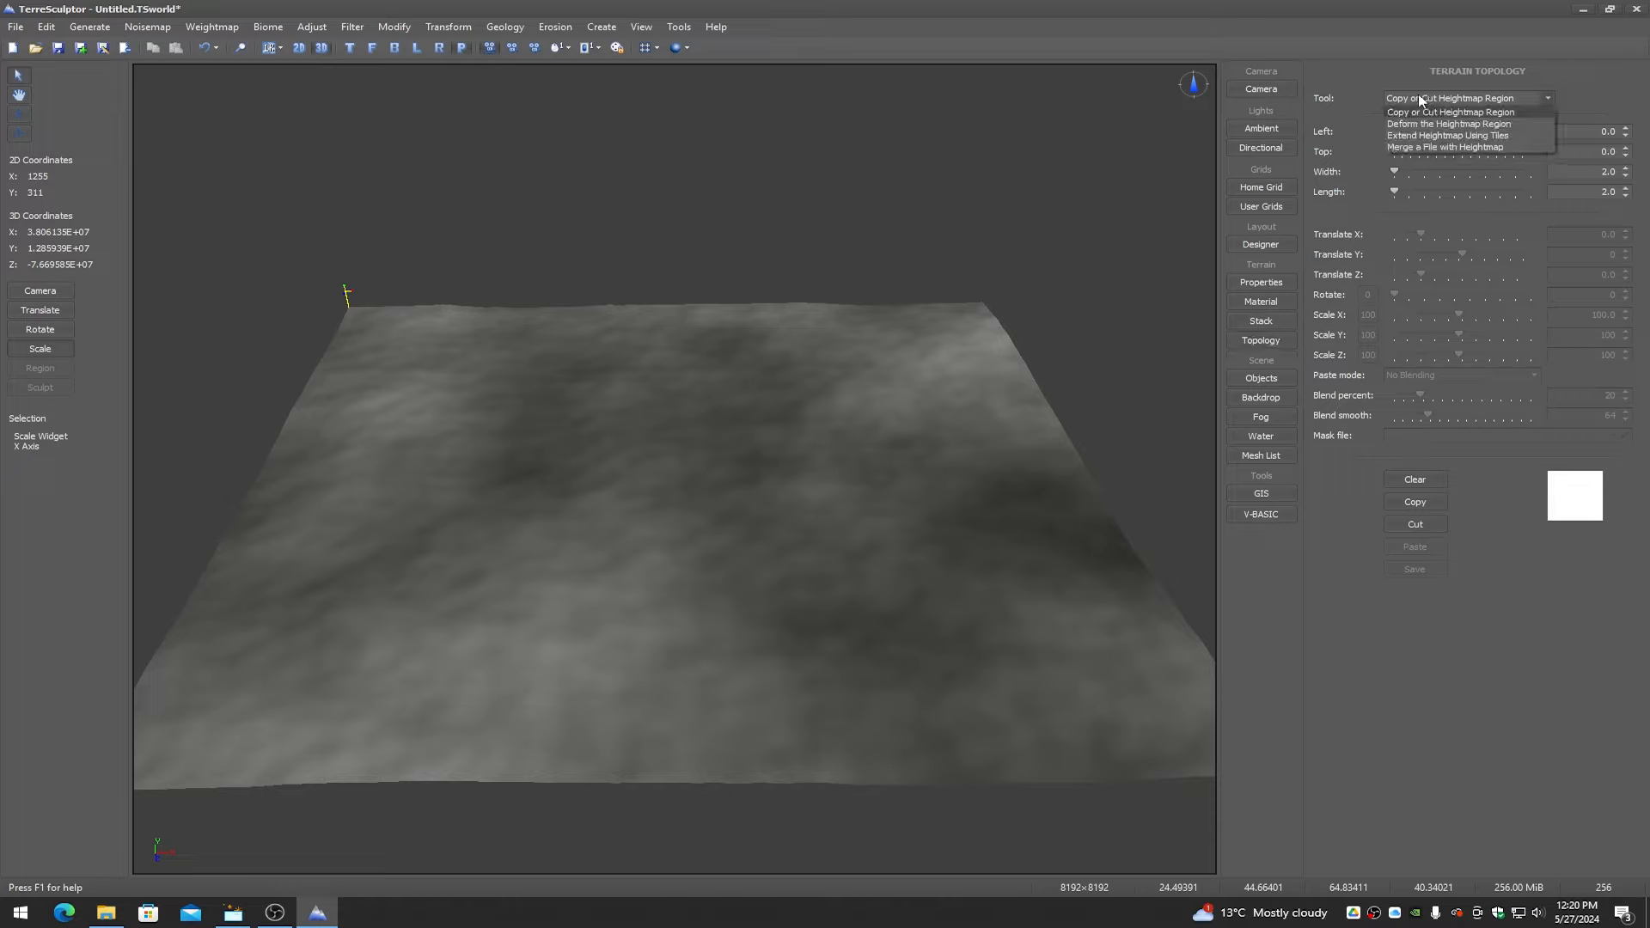
{"action": "left_click", "coordinate": [1427, 148]}
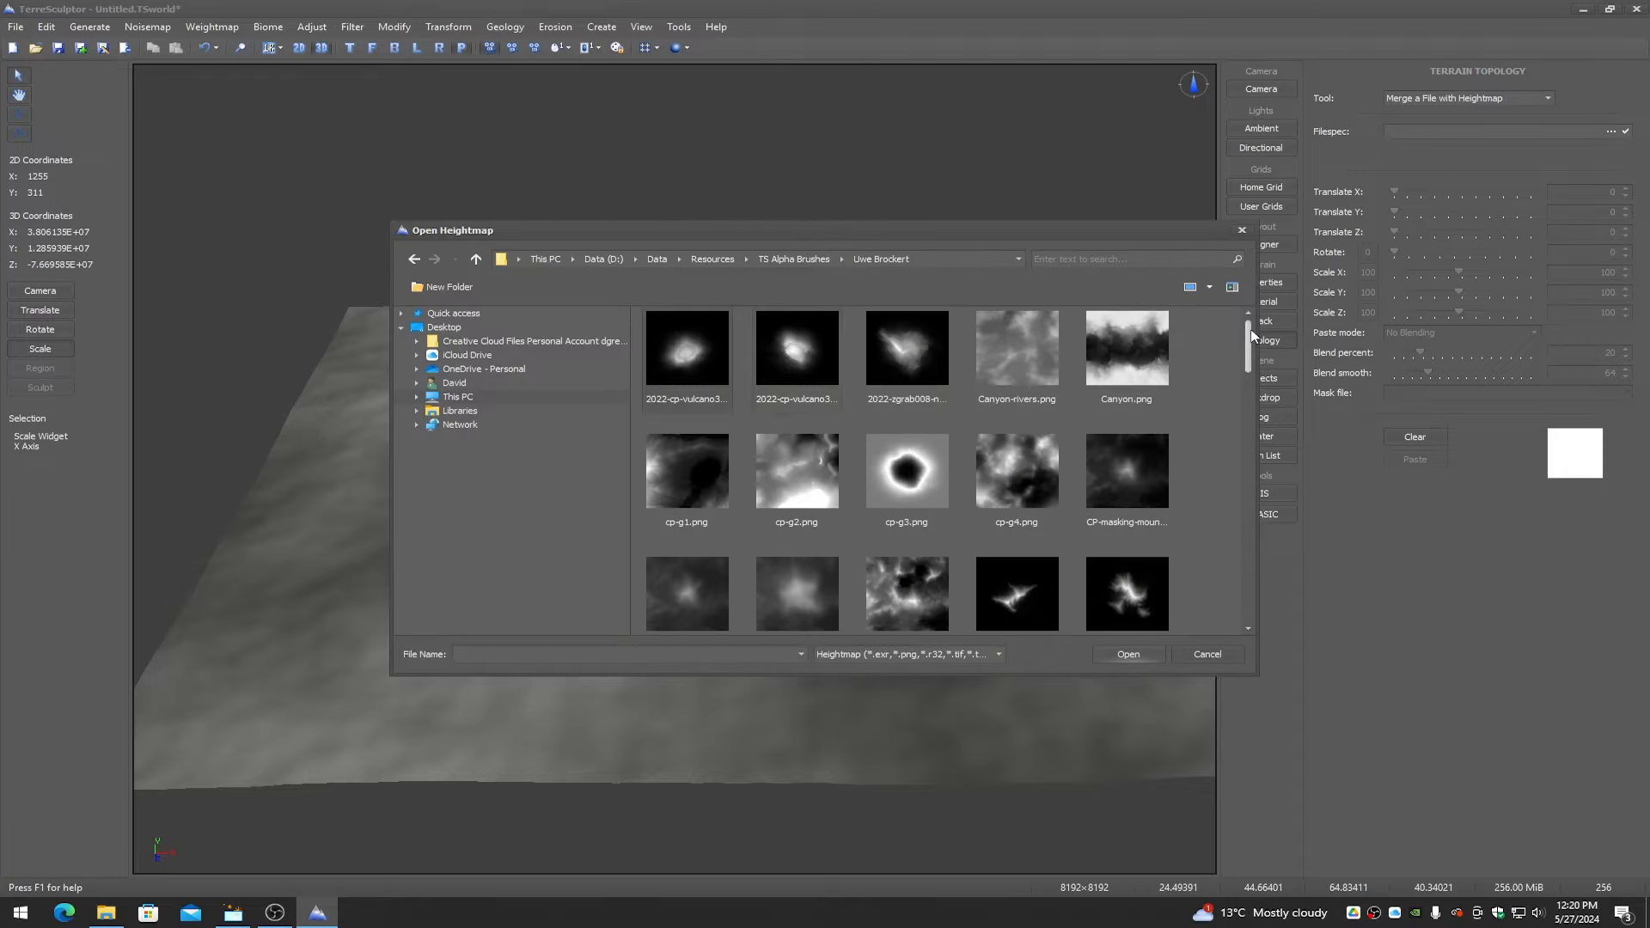
{"action": "left_click_drag", "start_coordinate": [1250, 330], "coordinate": [1255, 401]}
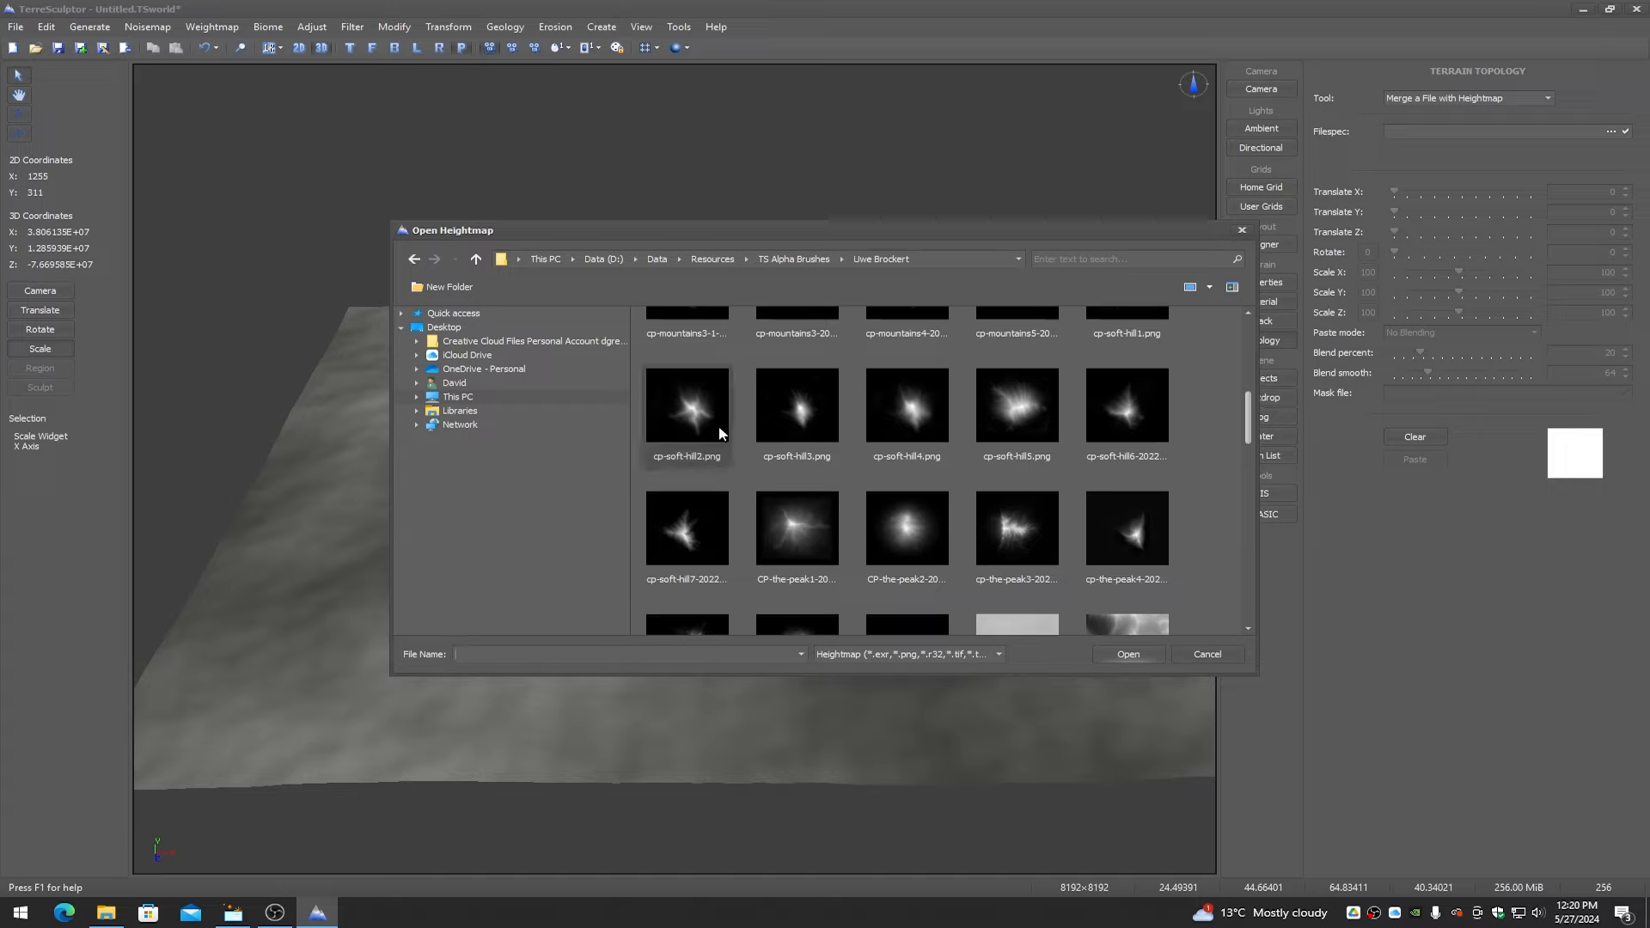
{"action": "left_click", "coordinate": [1017, 417]}
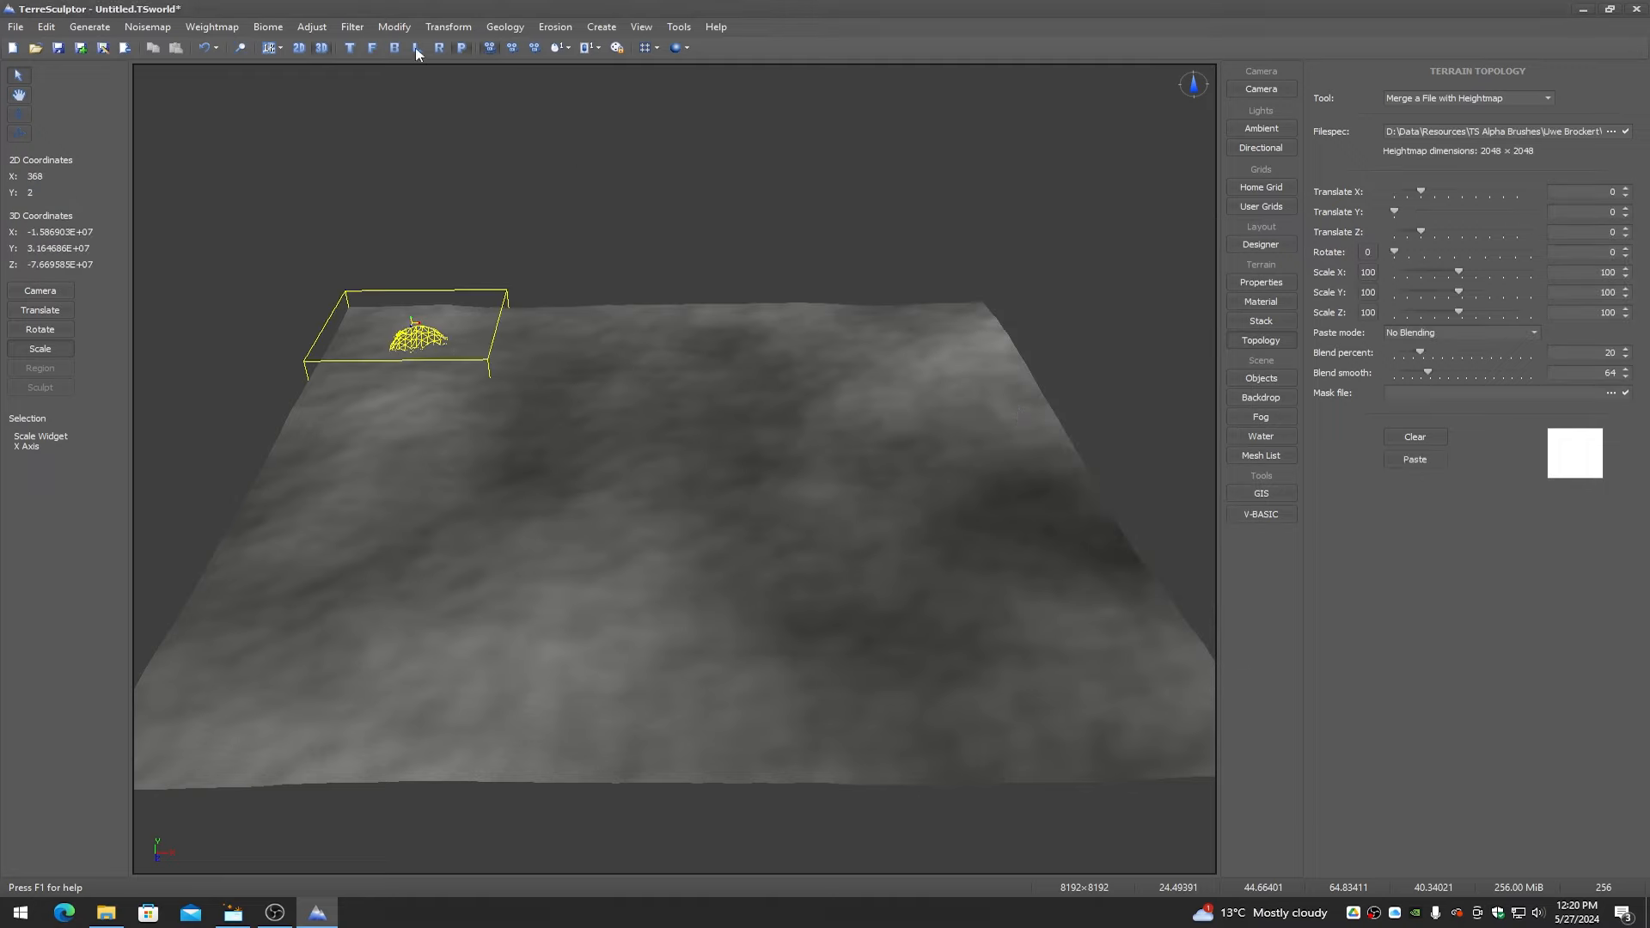
- Shift the base terrain to the lowest altitude with the Altitude Bottom modifier
{"action": "left_click", "coordinate": [401, 28]}
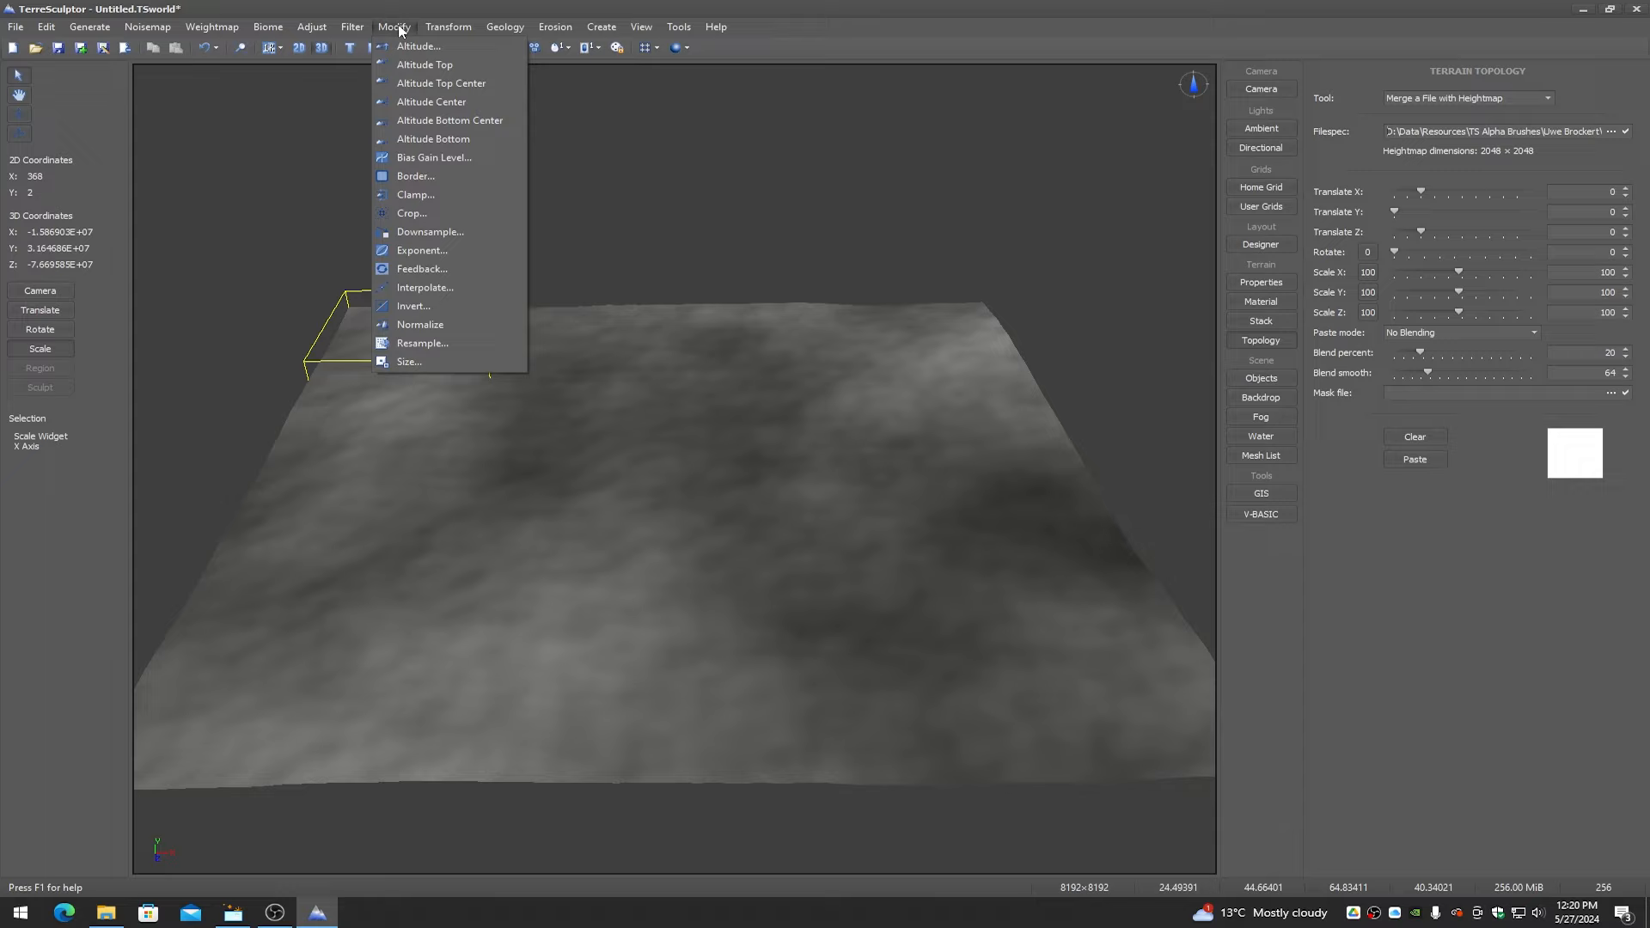
{"action": "left_click", "coordinate": [415, 135]}
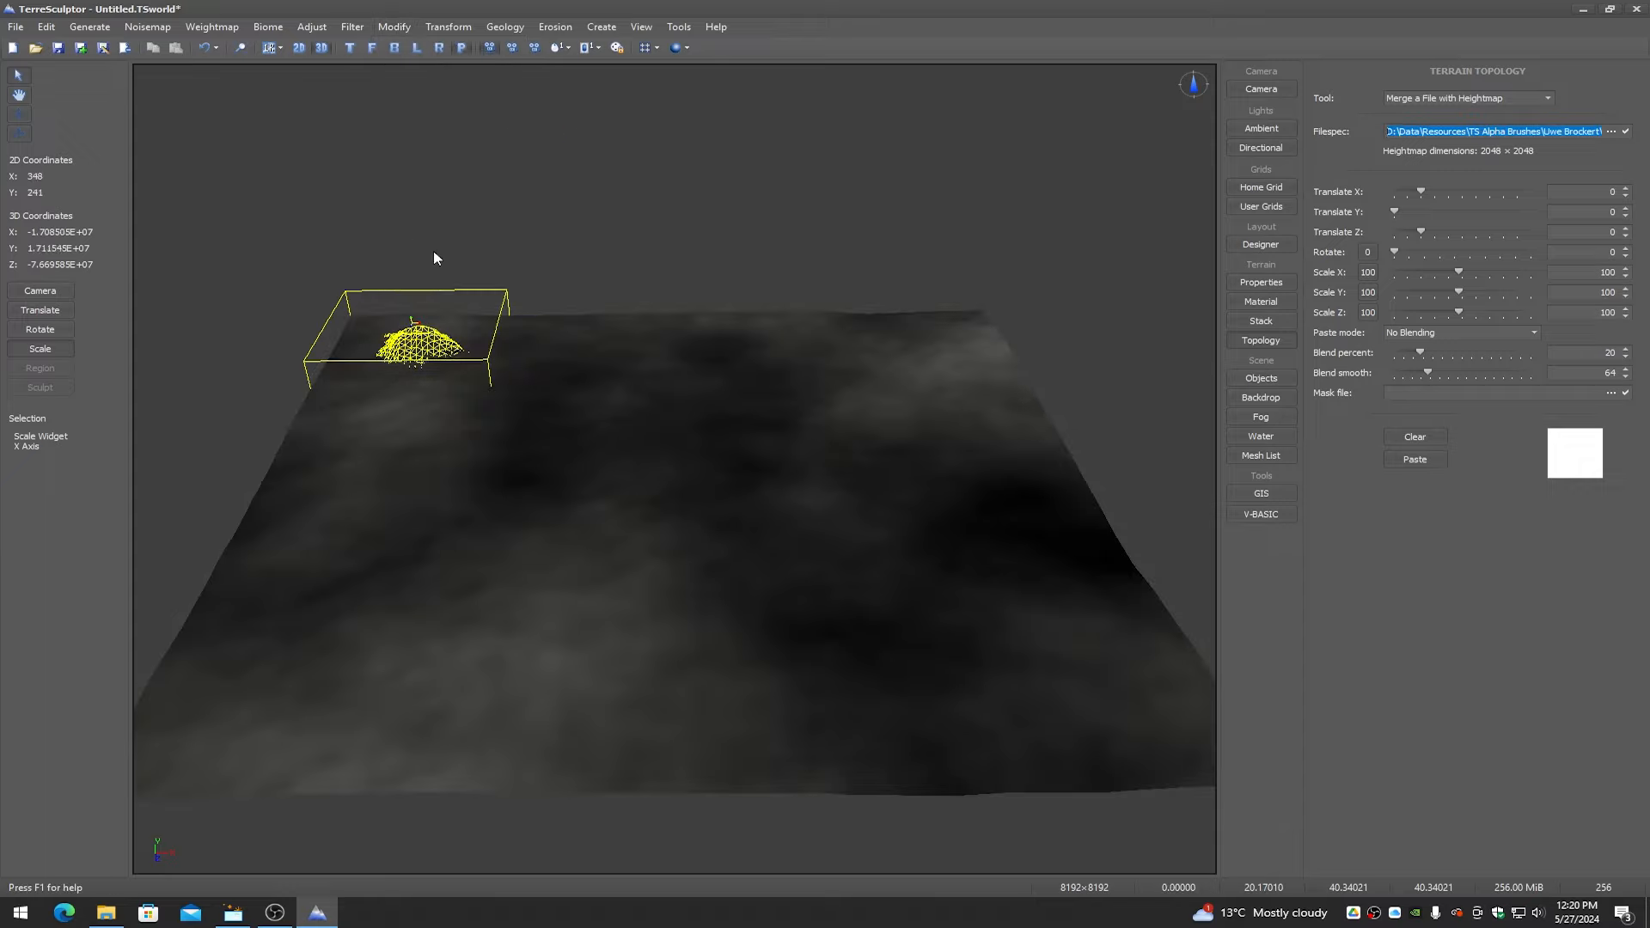
- Try an X-axis scale of 106 on the imported hill heightmap and reset it to 100
{"action": "middle_click_drag", "start_coordinate": [594, 532], "coordinate": [456, 390]}
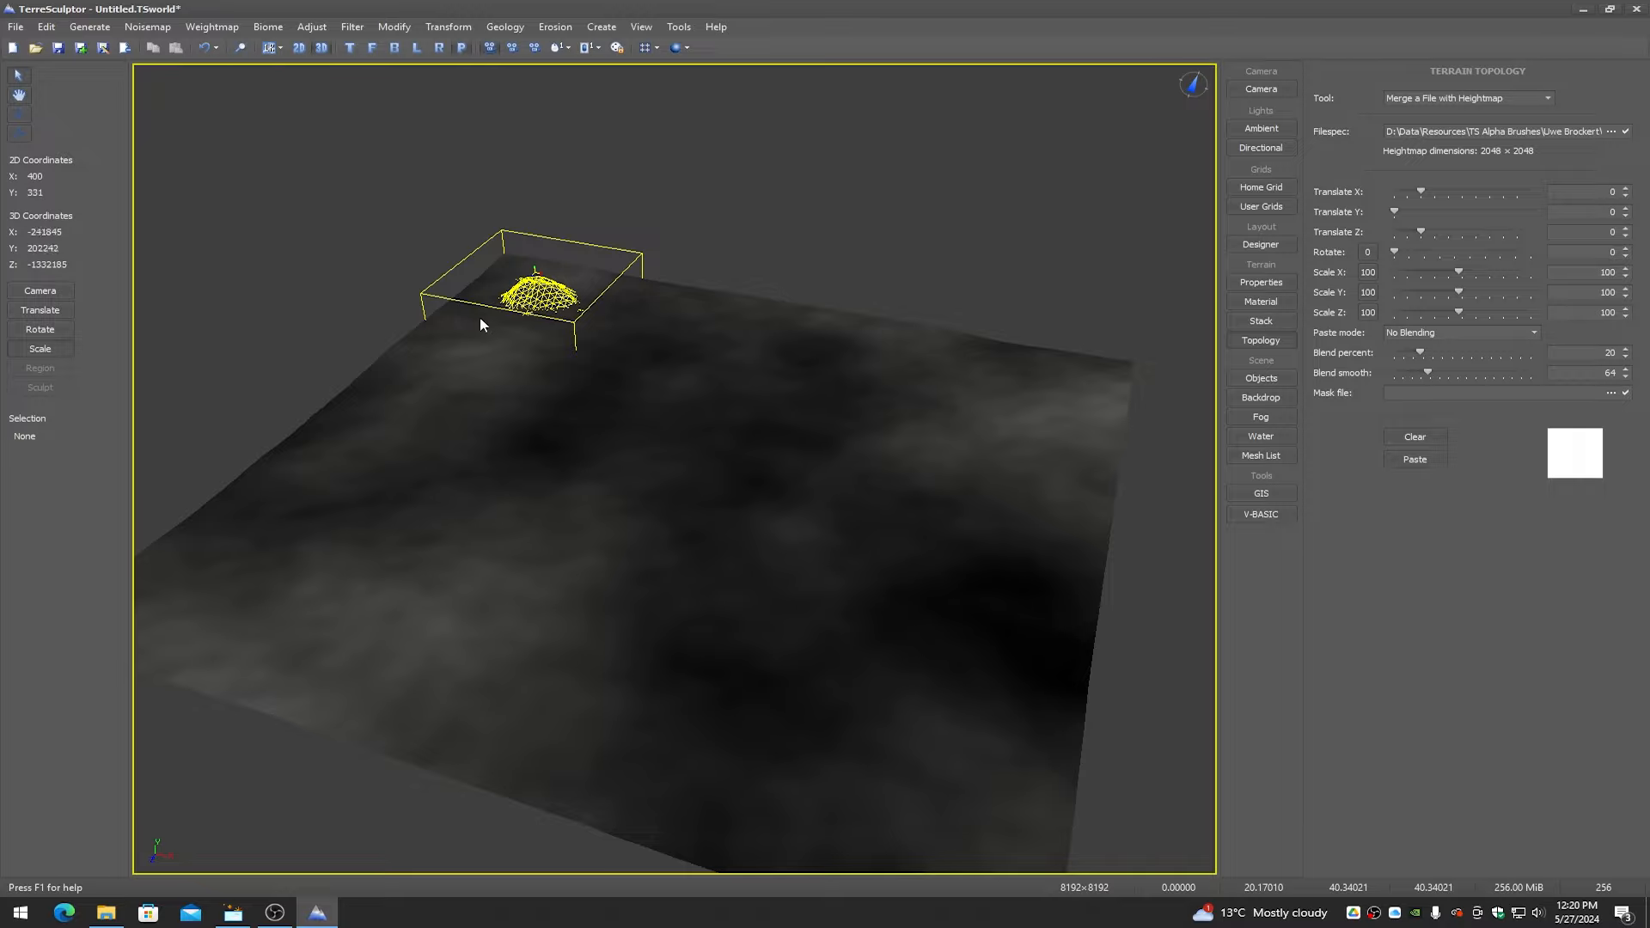
{"action": "scroll", "coordinate": [455, 319], "scroll_direction": "up", "scroll_amount": 8}
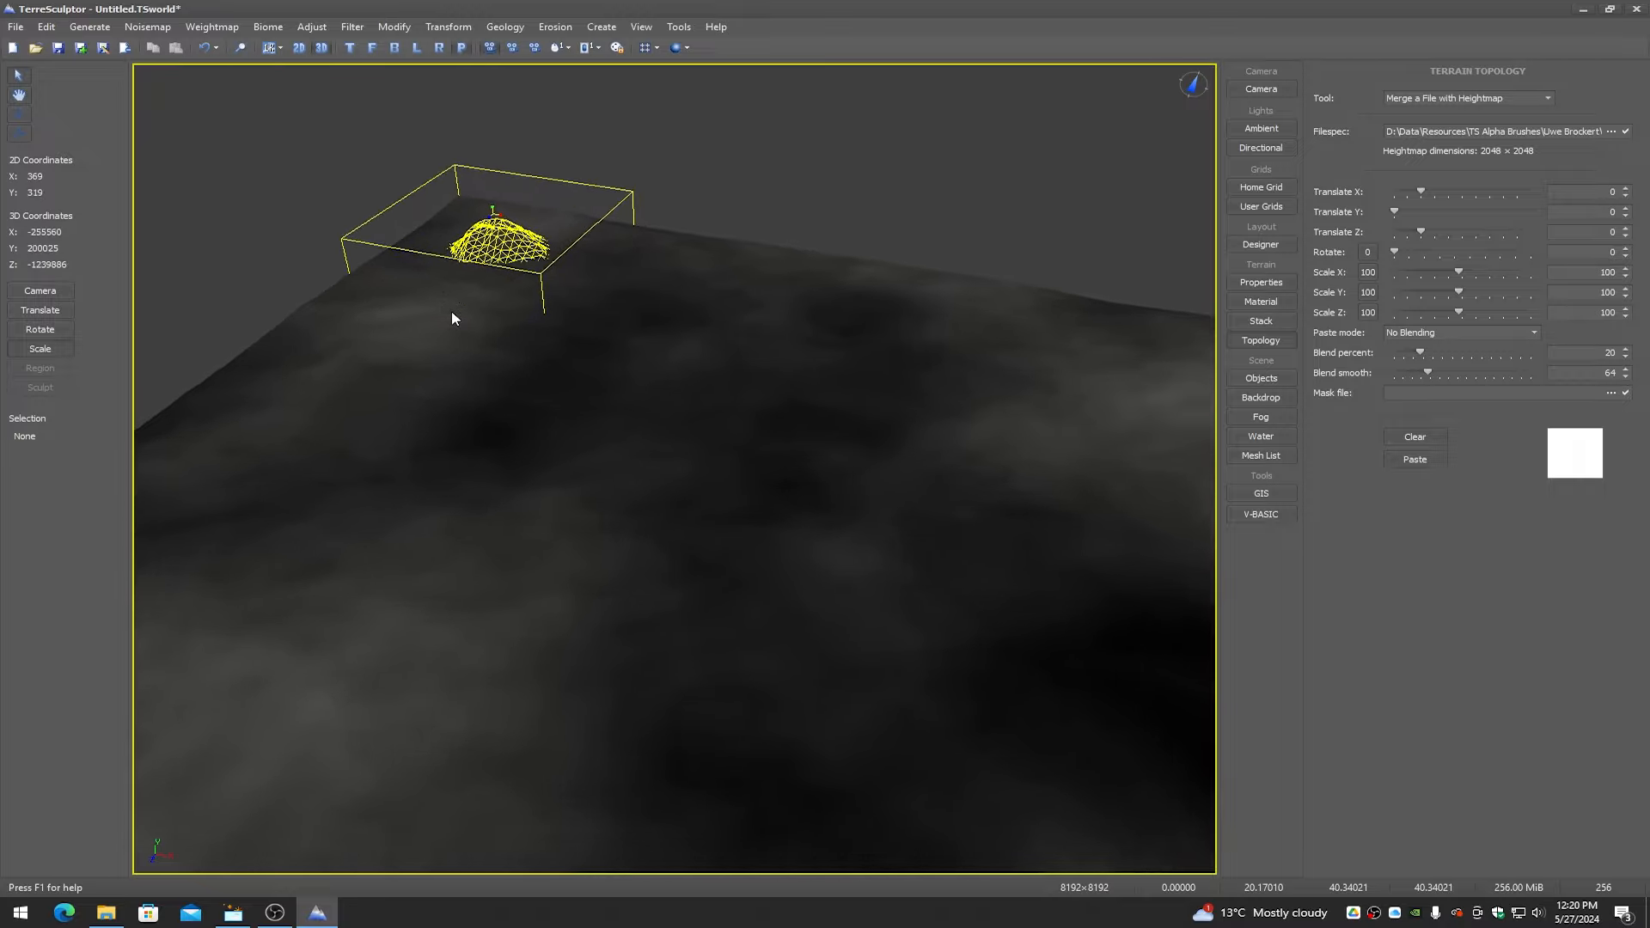
{"action": "scroll", "coordinate": [453, 320], "scroll_direction": "up", "scroll_amount": 6}
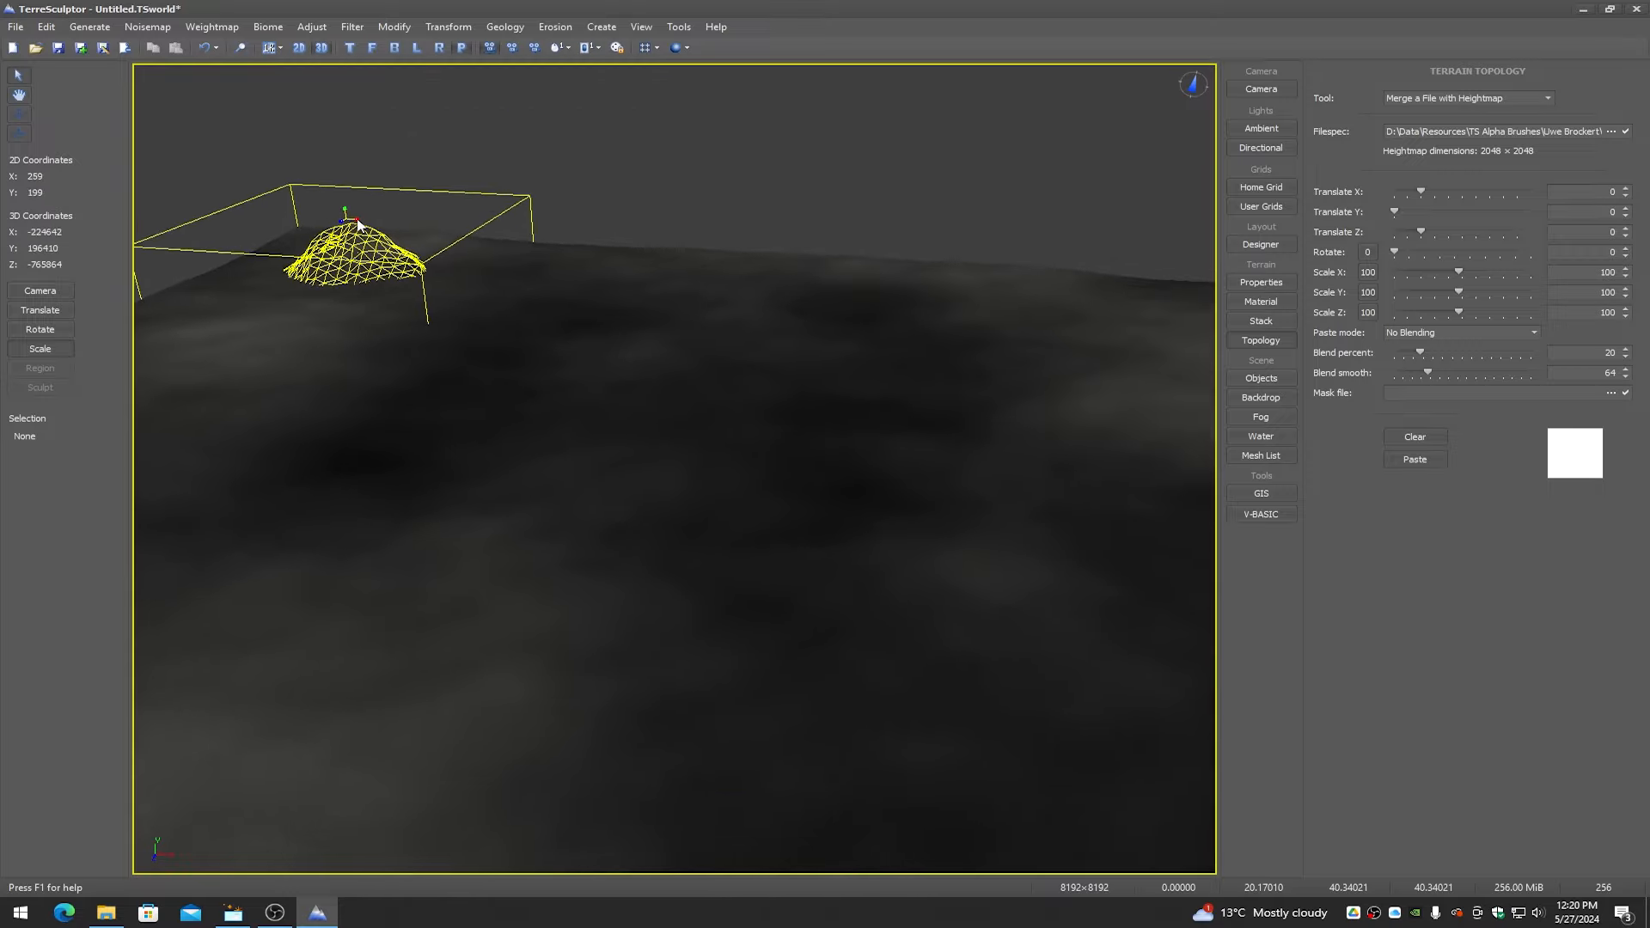
{"action": "mouse_move", "coordinate": [358, 220]}
{"action": "left_mouse_down"}
{"action": "mouse_move", "coordinate": [409, 222]}
{"action": "mouse_move", "coordinate": [362, 223]}
{"action": "left_mouse_up"}
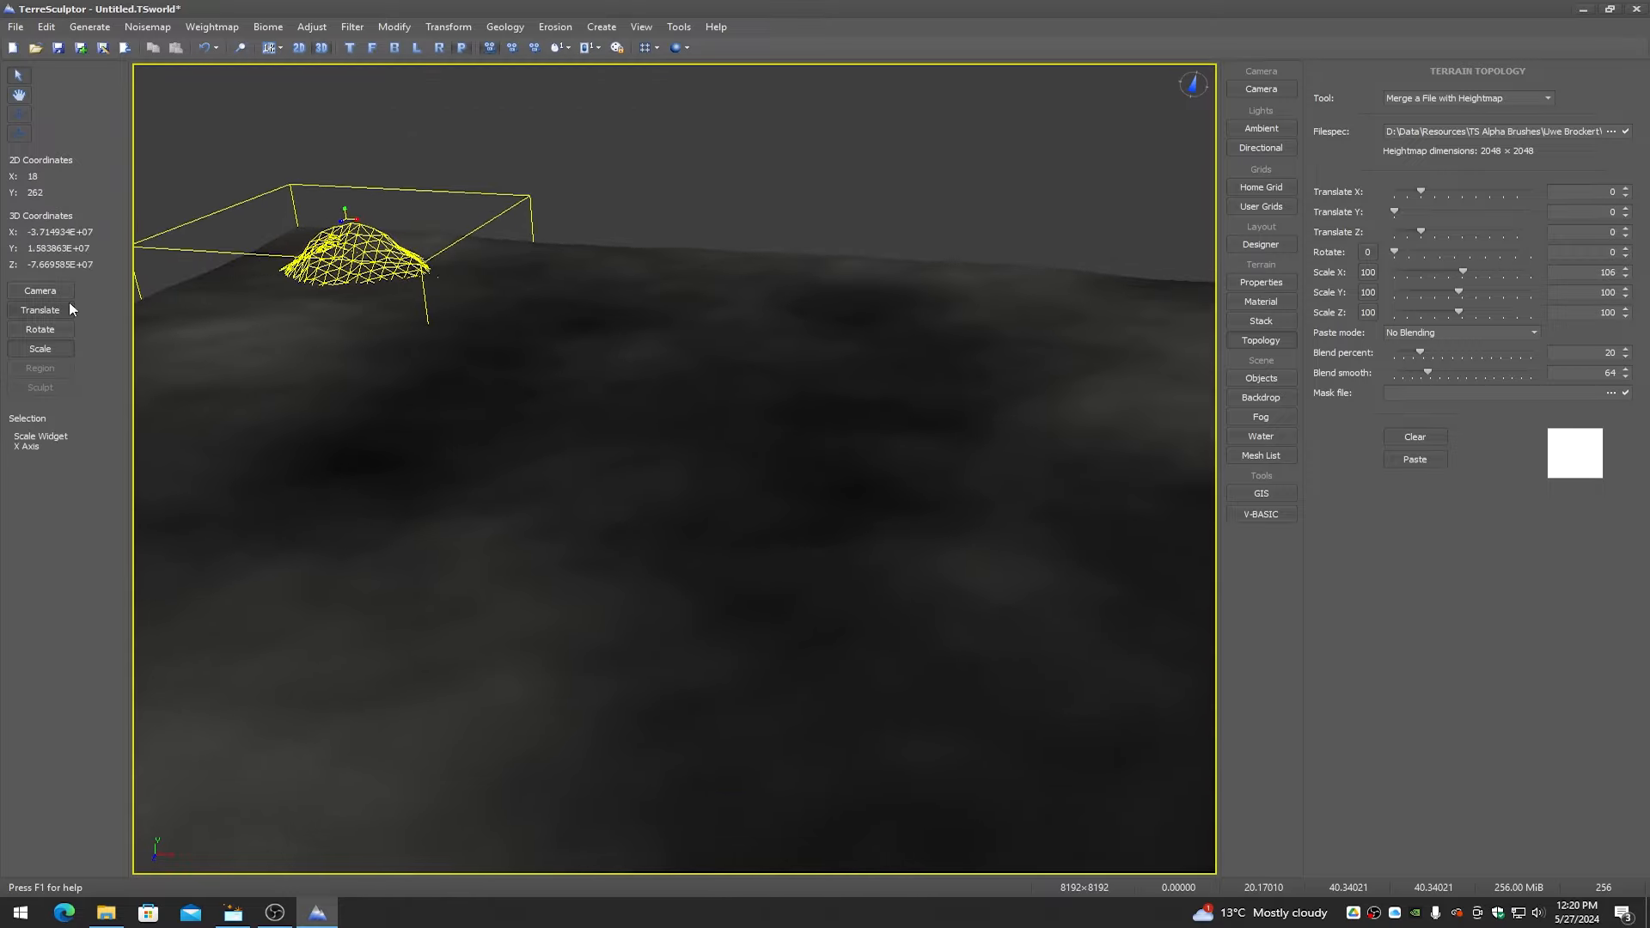
{"action": "left_click", "coordinate": [1367, 272]}
{"action": "key", "text": "Return"}
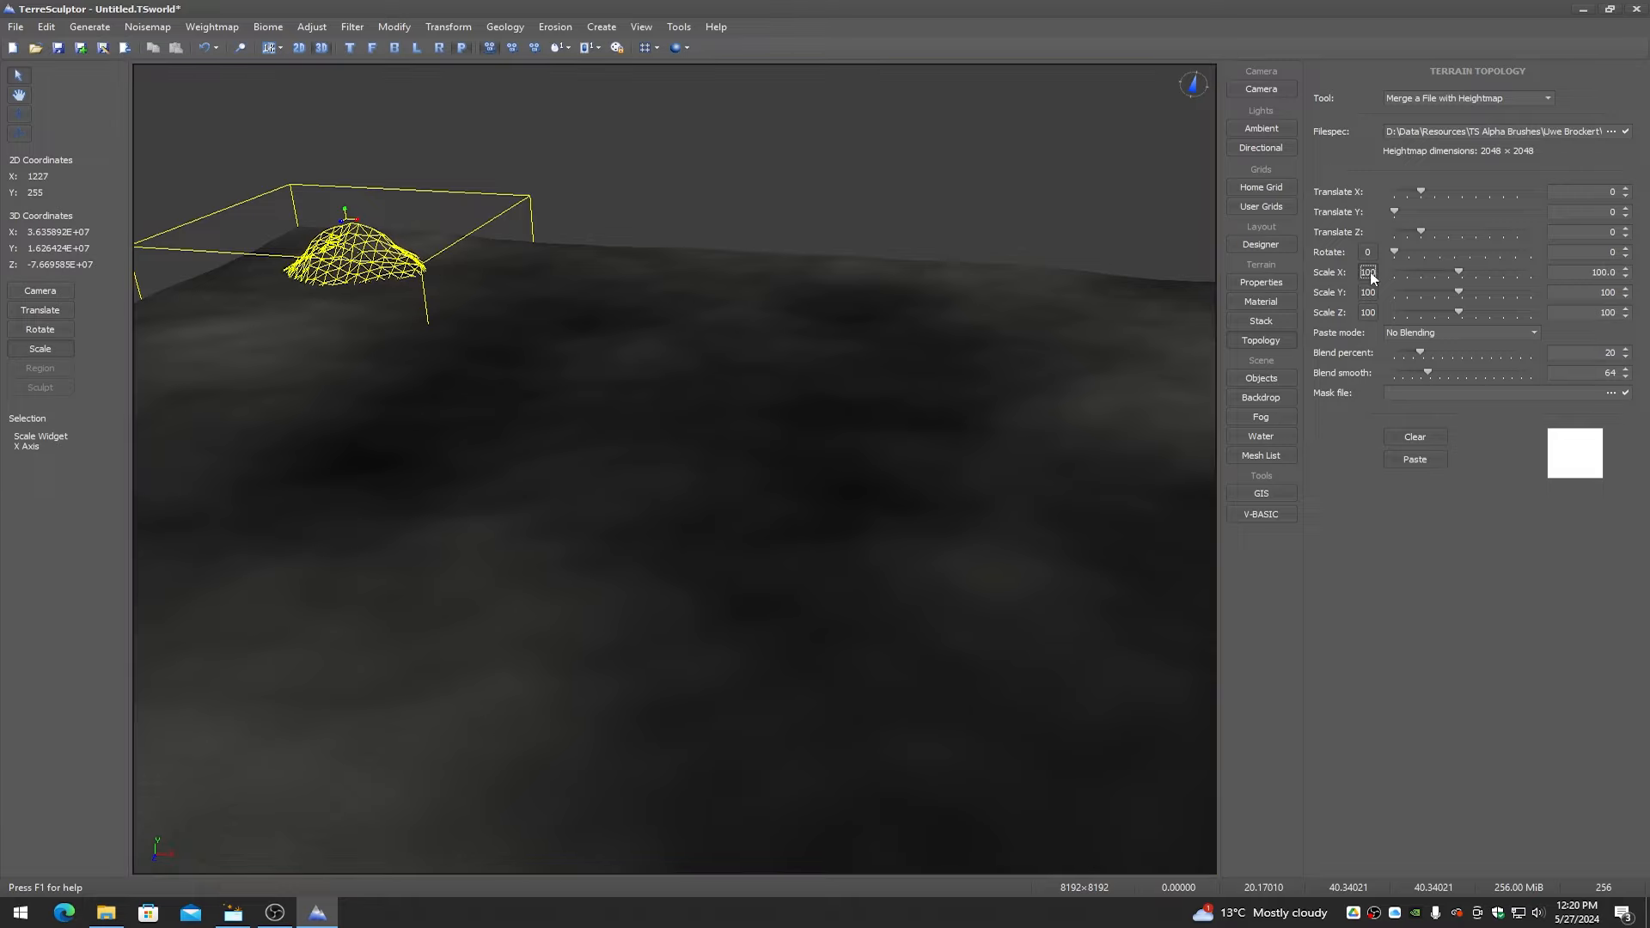
- Translate the imported hill heightmap to 3020 on both the X and Z axes, toward the middle of the terrain
{"action": "left_click", "coordinate": [41, 311]}
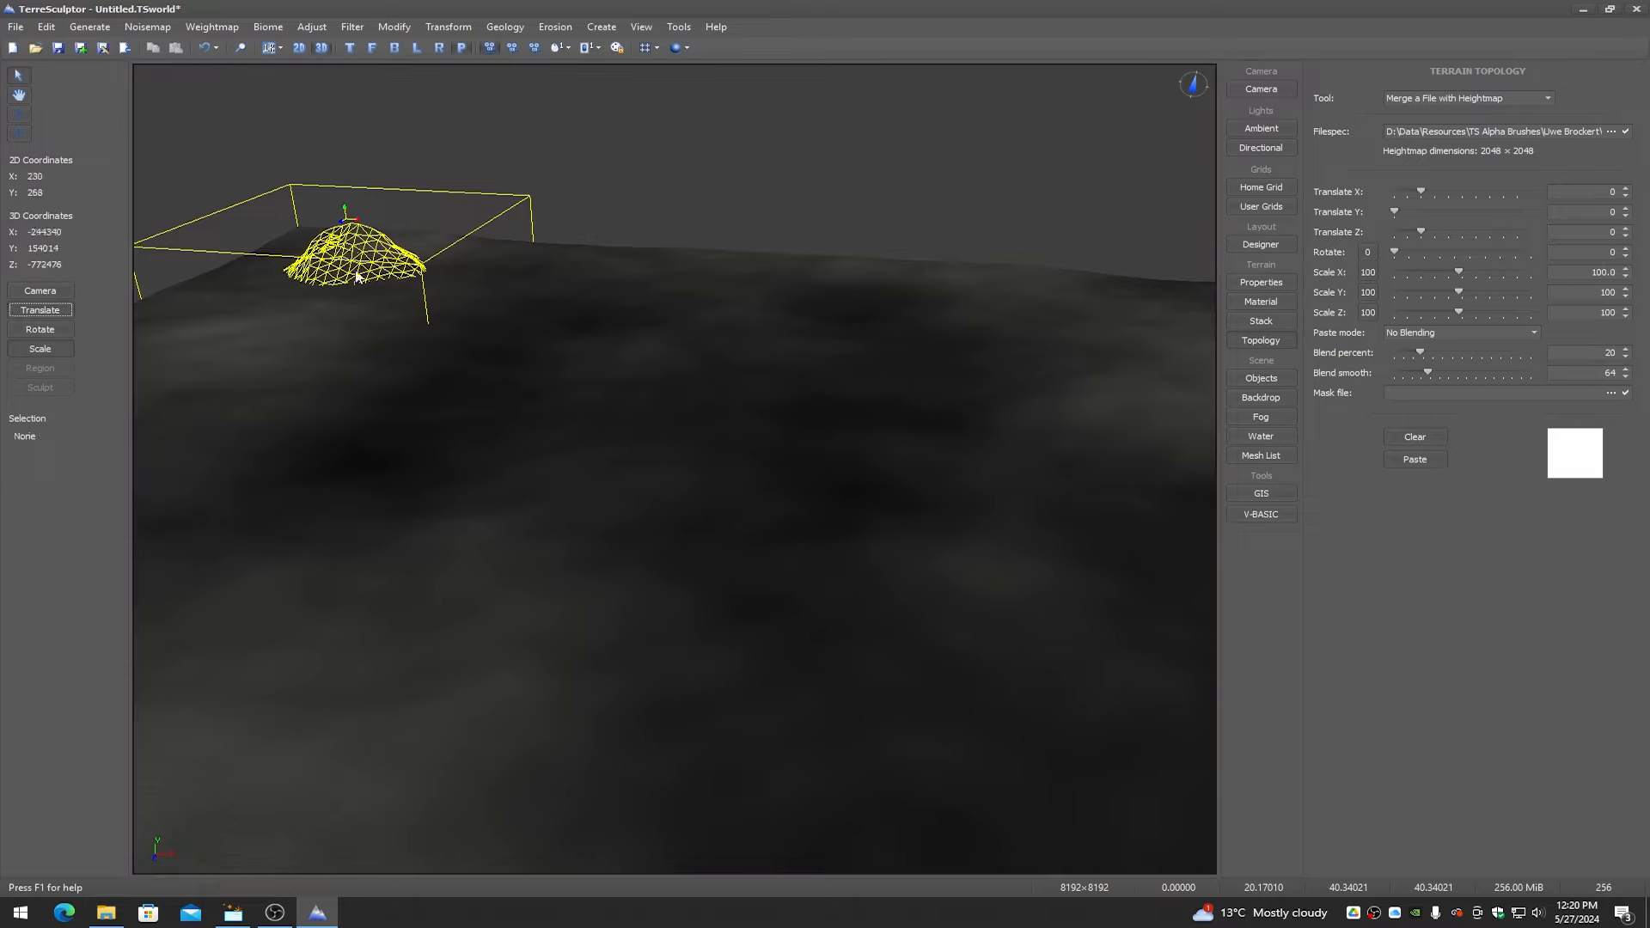
{"action": "left_click_drag", "start_coordinate": [359, 225], "coordinate": [691, 420]}
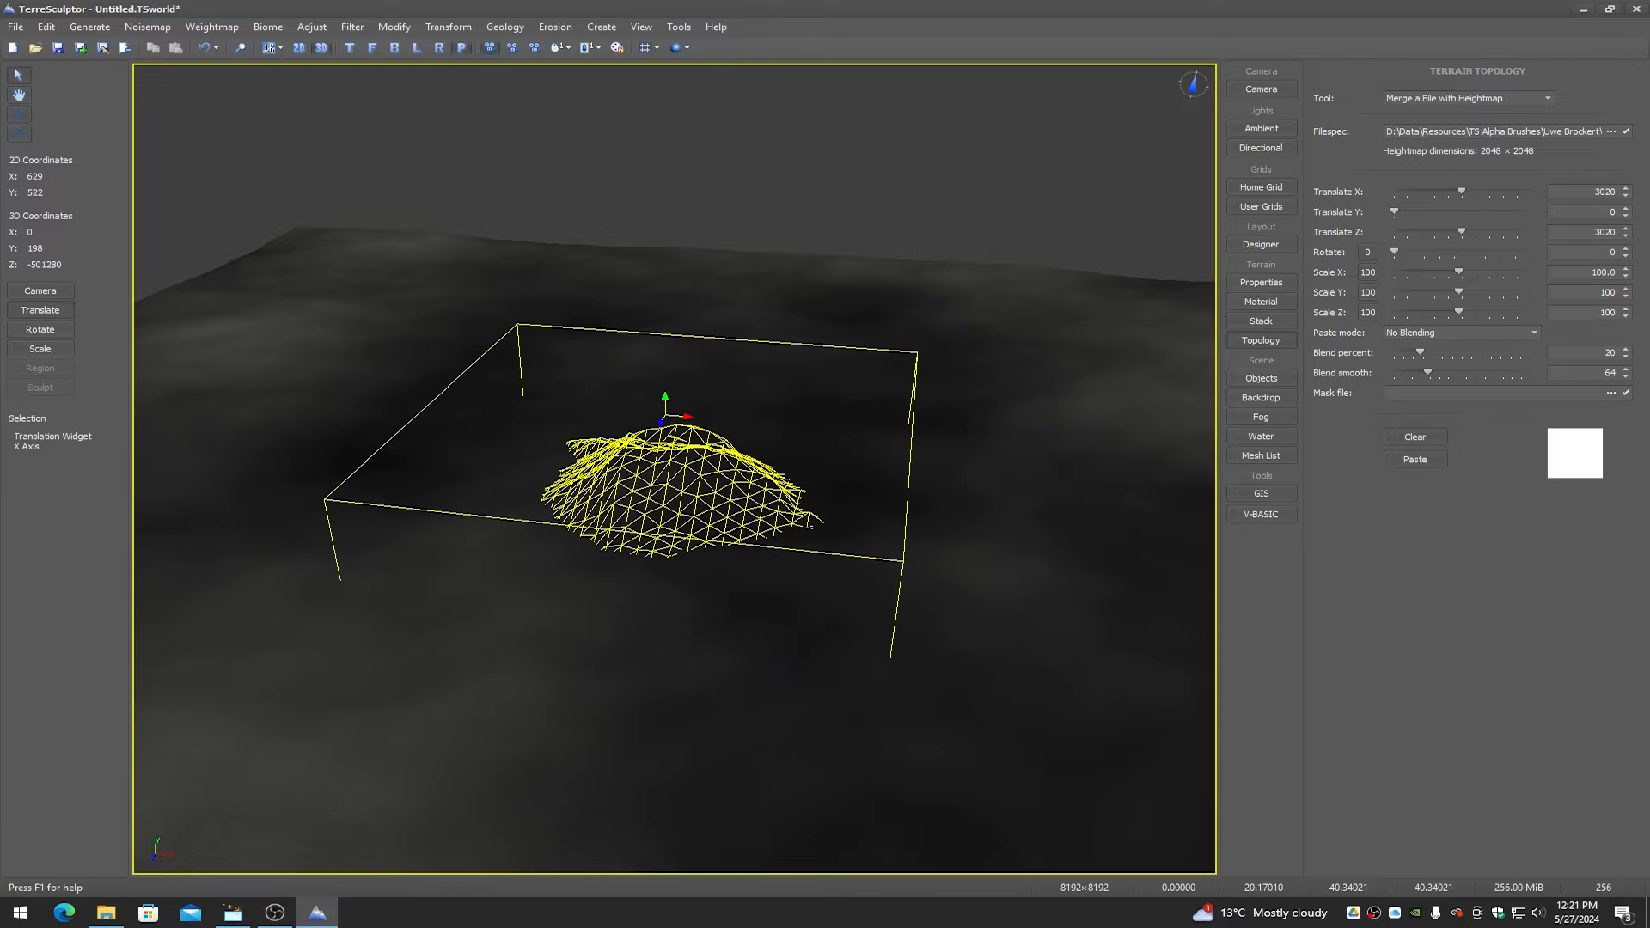